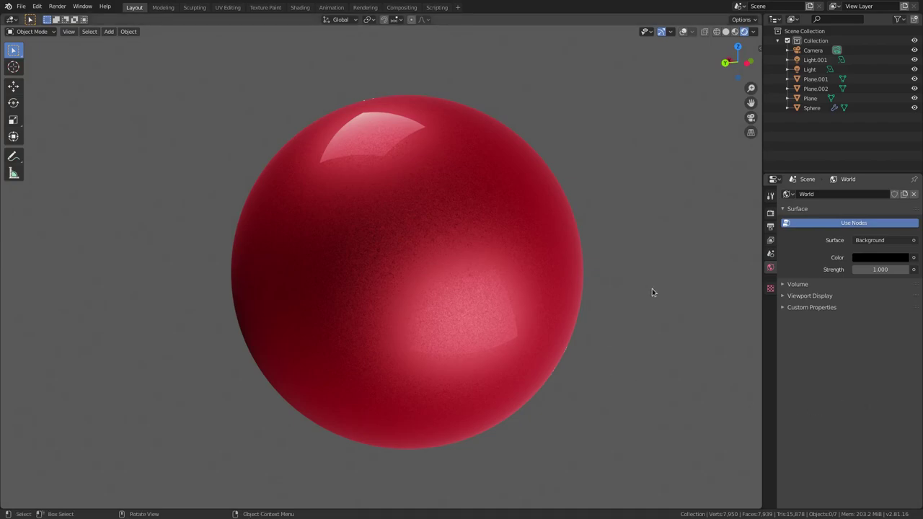
Examine the red sphere's highlights and surface from several angles and distances
middle_drag(652, 290, 603, 290)
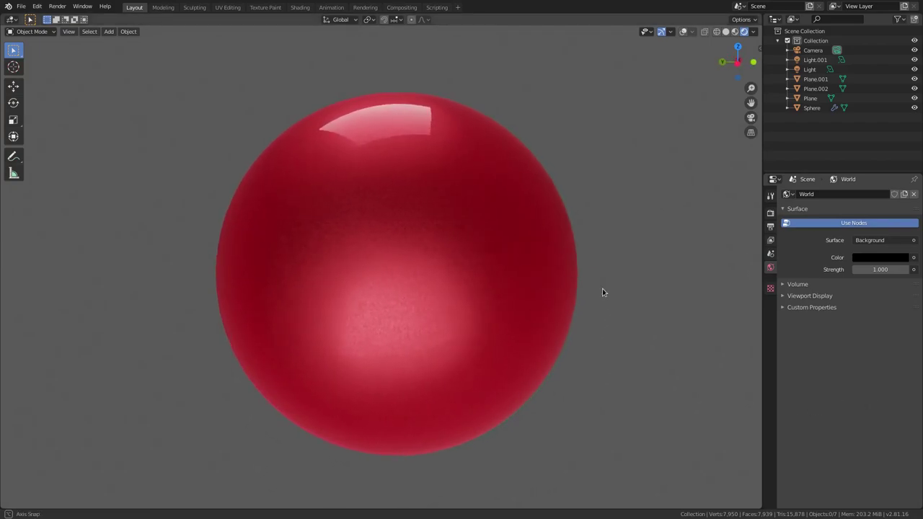
click(432, 242)
scroll(608, 309, up, 2)
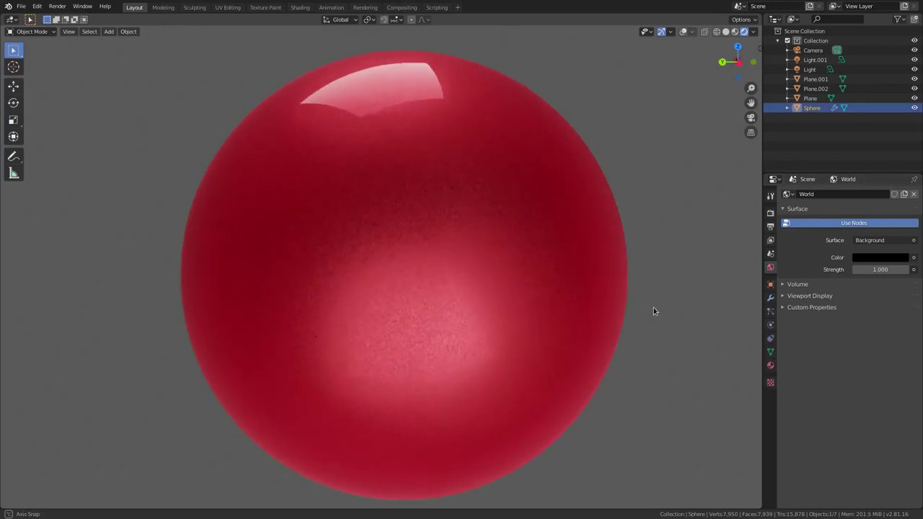
scroll(653, 312, down, 2)
scroll(642, 353, down, 4)
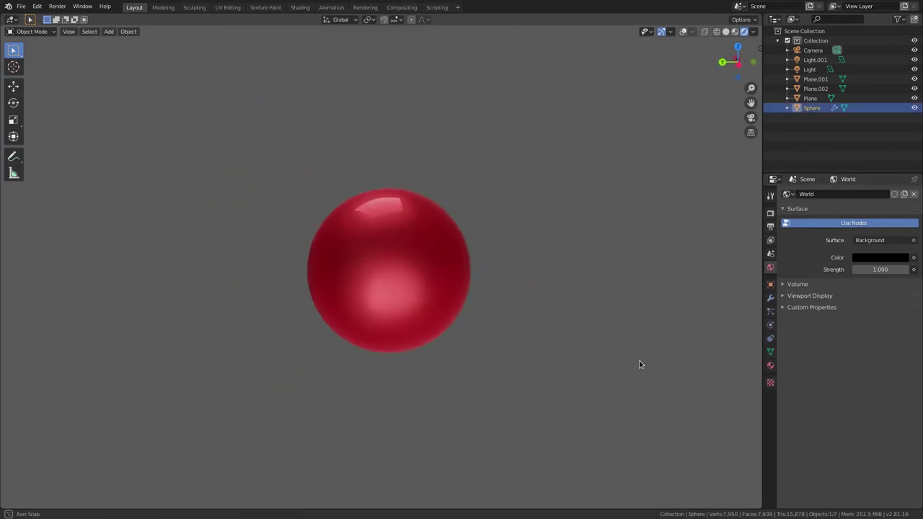
mouse_move(639, 365)
middle_down()
mouse_move(556, 350)
mouse_move(394, 346)
mouse_move(399, 351)
middle_up()
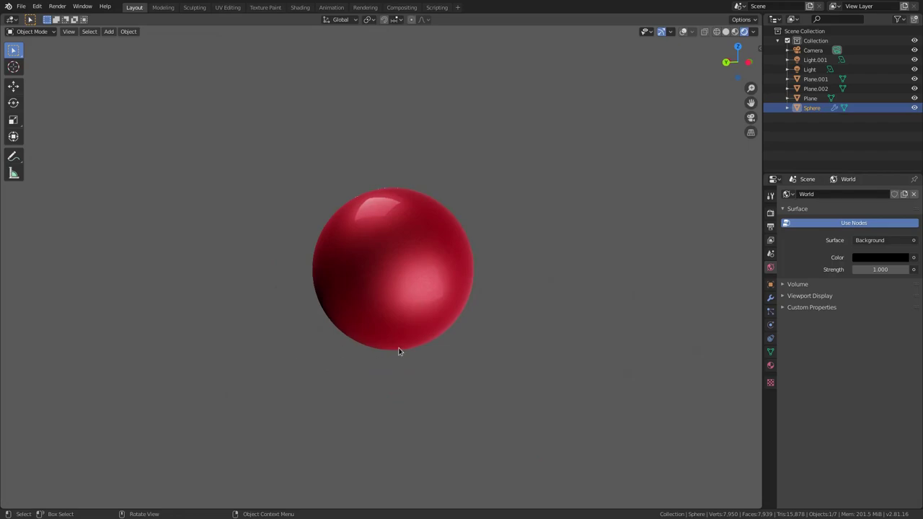
scroll(685, 354, up, 3)
mouse_move(686, 354)
middle_down()
mouse_move(647, 354)
mouse_move(682, 347)
mouse_move(673, 356)
mouse_move(690, 356)
mouse_move(599, 361)
mouse_move(547, 352)
mouse_move(598, 373)
mouse_move(550, 379)
mouse_move(480, 360)
mouse_move(371, 385)
mouse_move(324, 418)
mouse_move(270, 426)
mouse_move(278, 418)
middle_up()
scroll(678, 353, up, 2)
scroll(691, 356, down, 3)
scroll(548, 351, down, 2)
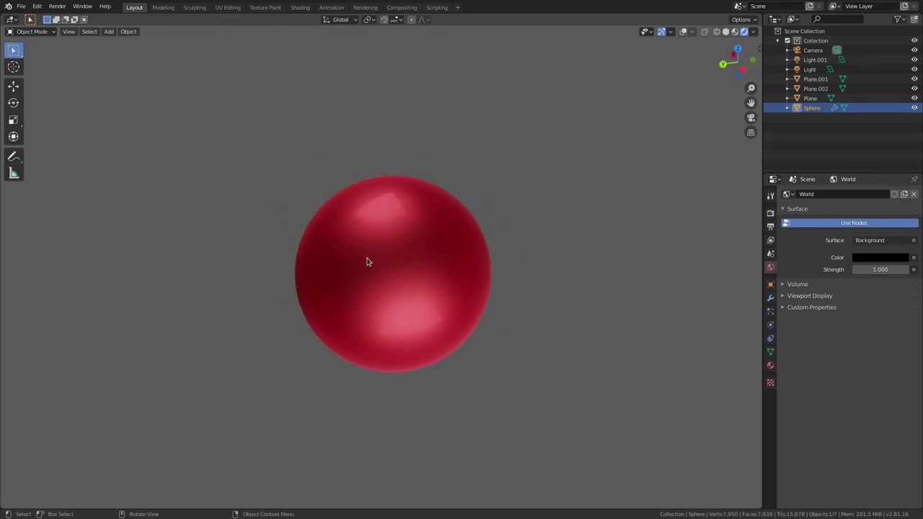
scroll(367, 261, up, 2)
middle_drag(553, 321, 534, 305)
mouse_move(279, 290)
middle_down()
mouse_move(463, 346)
mouse_move(431, 247)
middle_up()
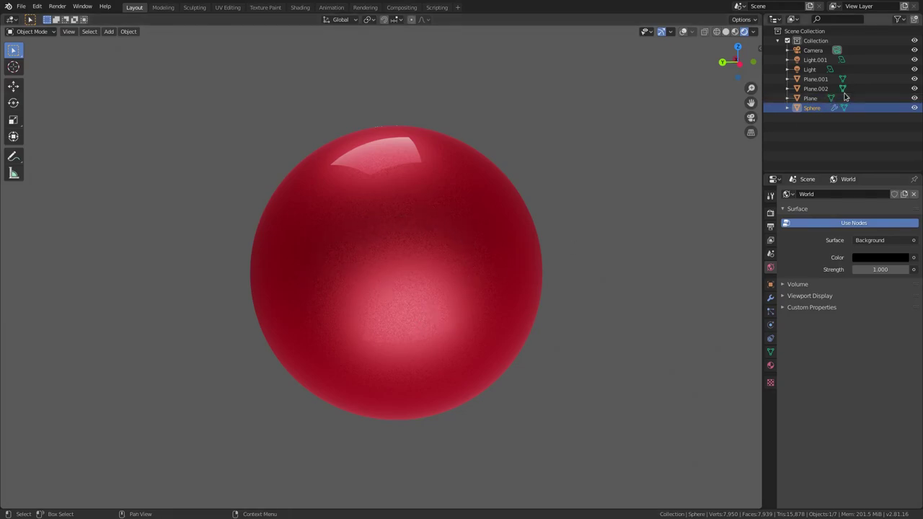
Try the sphere's lighting with Light.001 deleted, and undo the deletion
click(815, 60)
key(Delete)
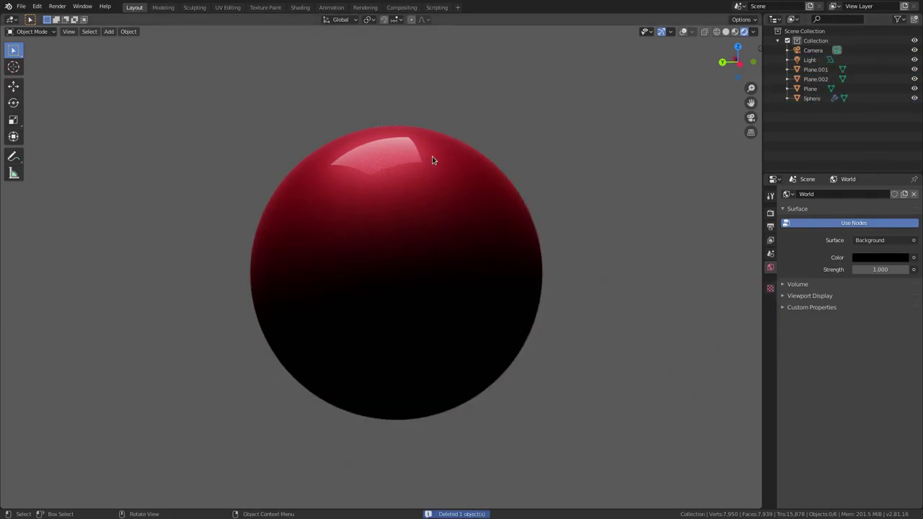
middle_drag(546, 233, 656, 238)
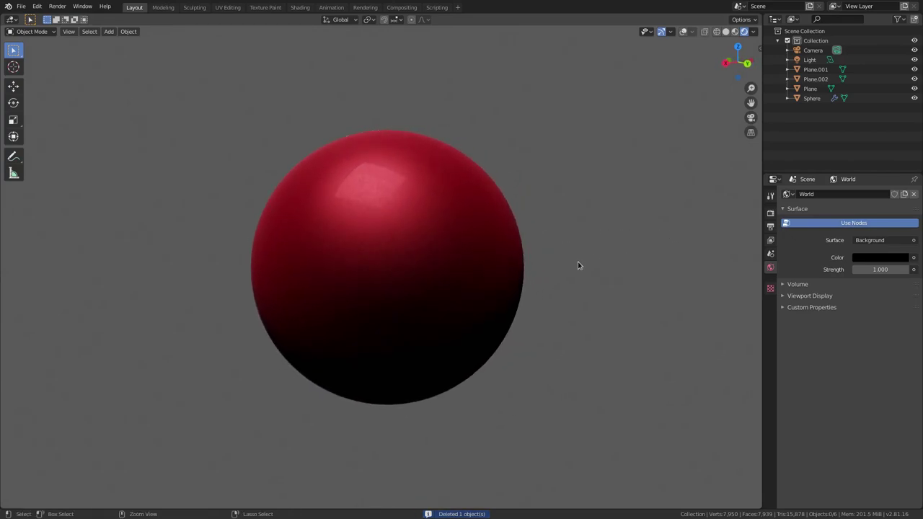
key(ctrl+z)
Rotate Light.001 freely with a trackball rotation so its reflection shifts across the sphere
key(r)
key(r)
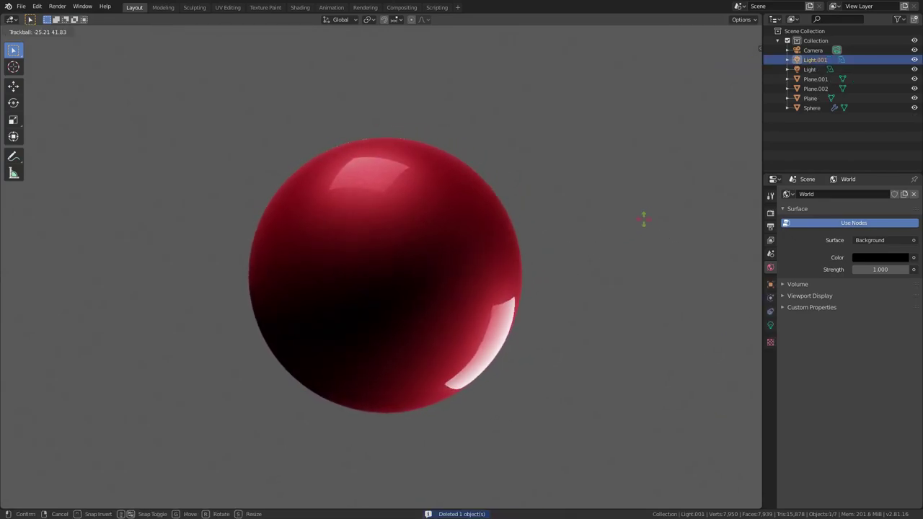
click(310, 332)
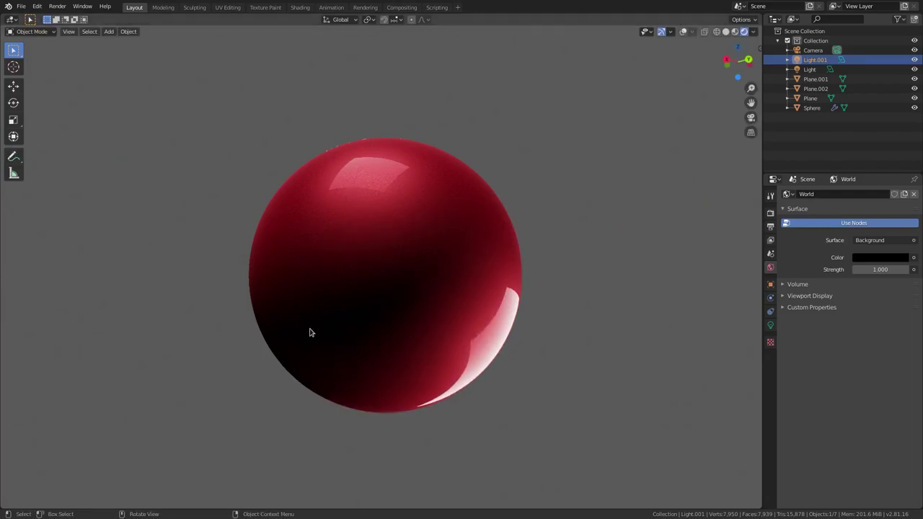
Show the viewport overlays and move Light.001 closer to the area beneath the sphere
scroll(310, 332, down, 4)
click(682, 32)
scroll(581, 263, down, 2)
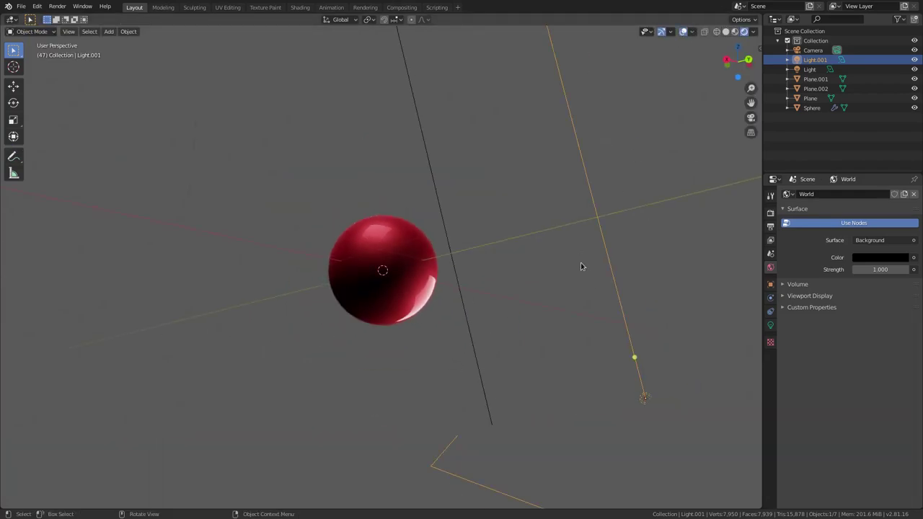
middle_drag(591, 285, 534, 310)
scroll(609, 314, down, 1)
scroll(652, 306, up, 1)
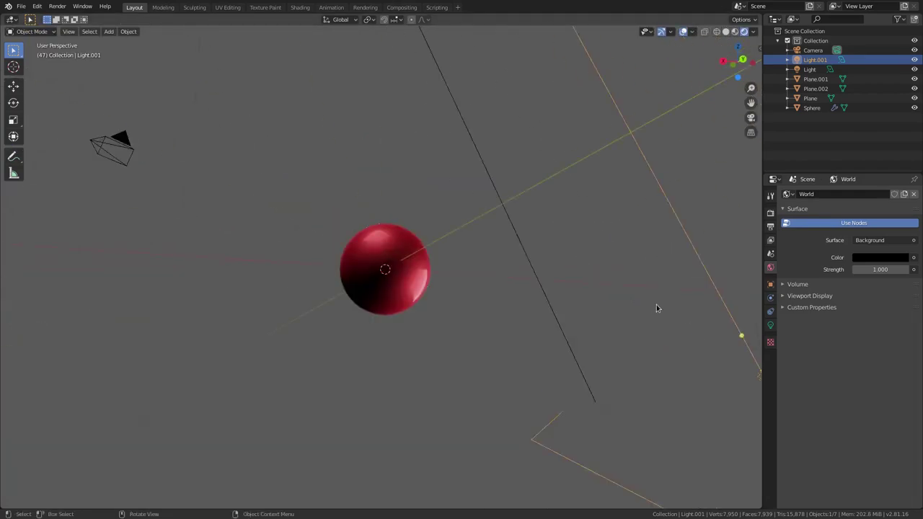
key(g)
click(420, 395)
Rotate Light.001 so it aims at the sphere from below, and reposition the light
key(r)
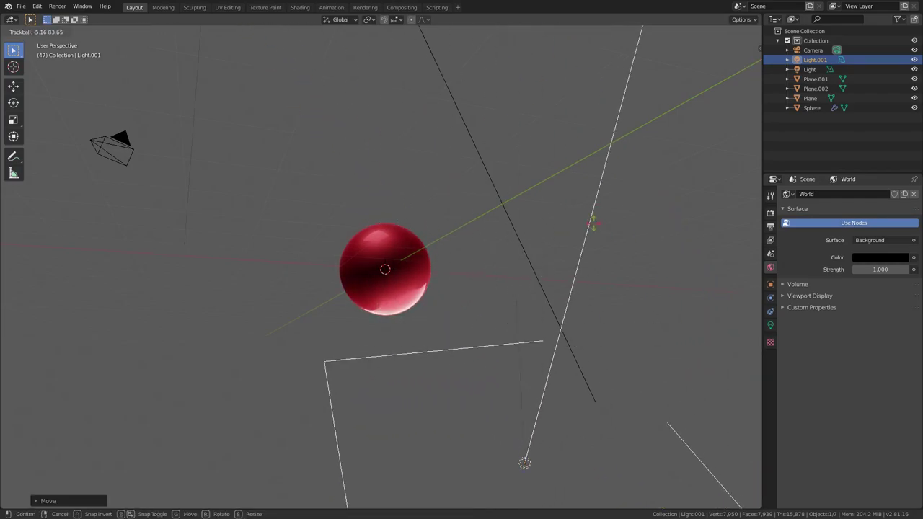
key(r)
key(y)
click(639, 303)
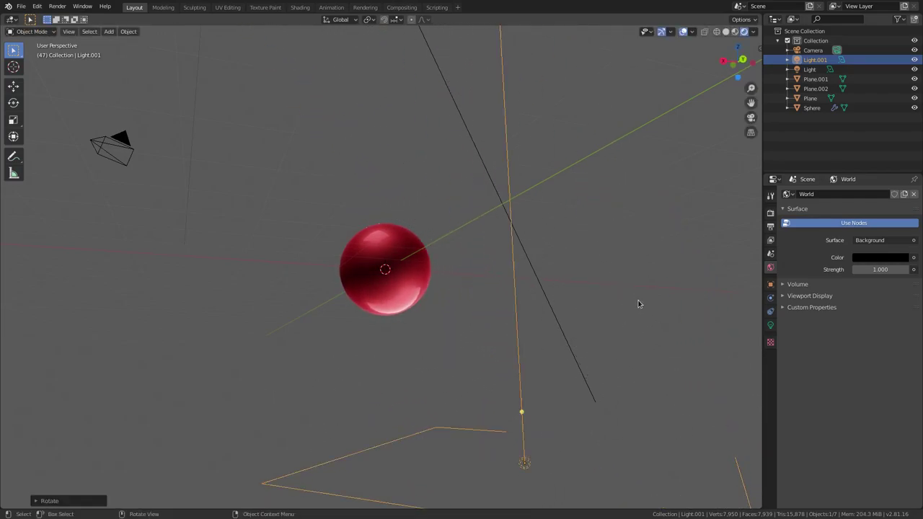
key(g)
click(519, 359)
middle_drag(440, 318, 538, 280)
scroll(538, 280, up, 3)
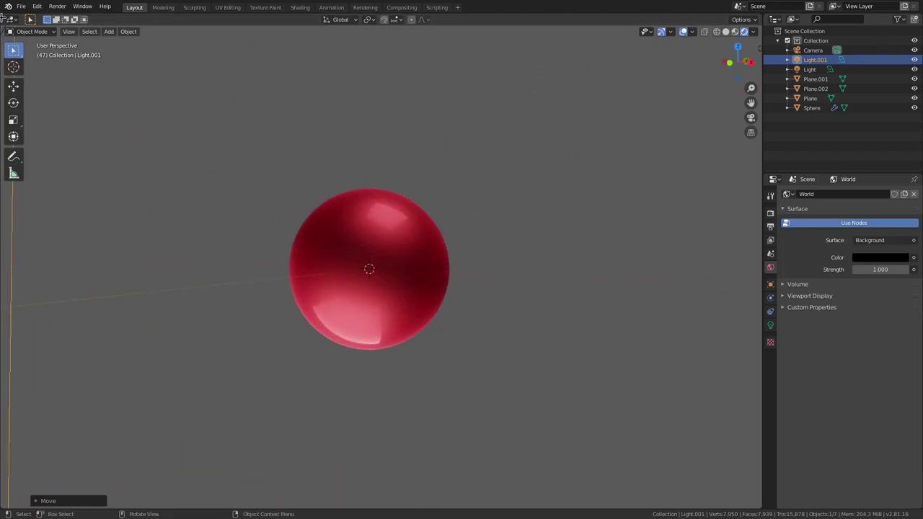
Split the 3D viewport in two, turn one half into a Shader Editor, and collapse its sidebar
drag(24, 18, 382, 52)
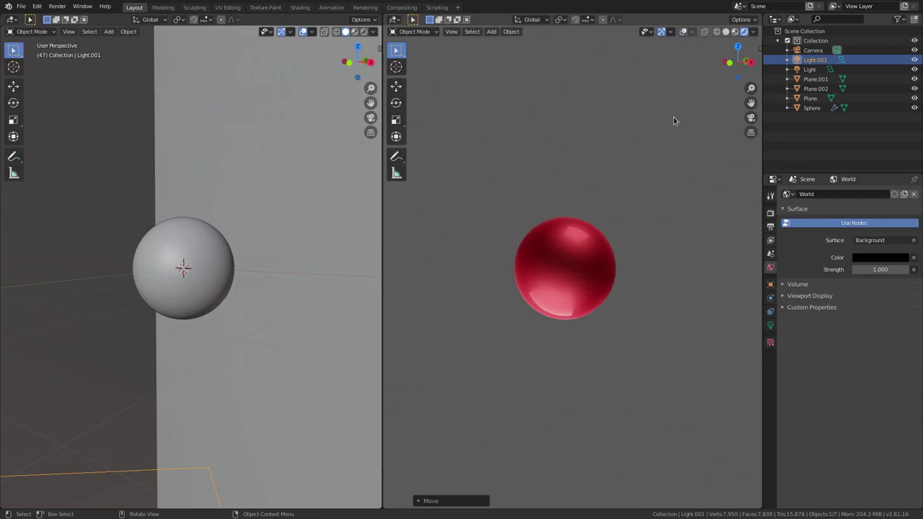
scroll(598, 289, up, 3)
middle_drag(184, 317, 205, 313)
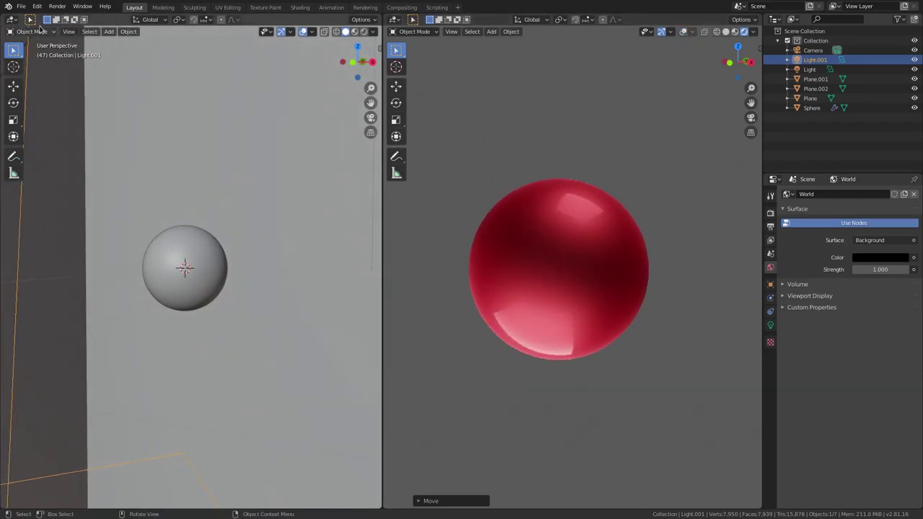
click(13, 20)
click(30, 87)
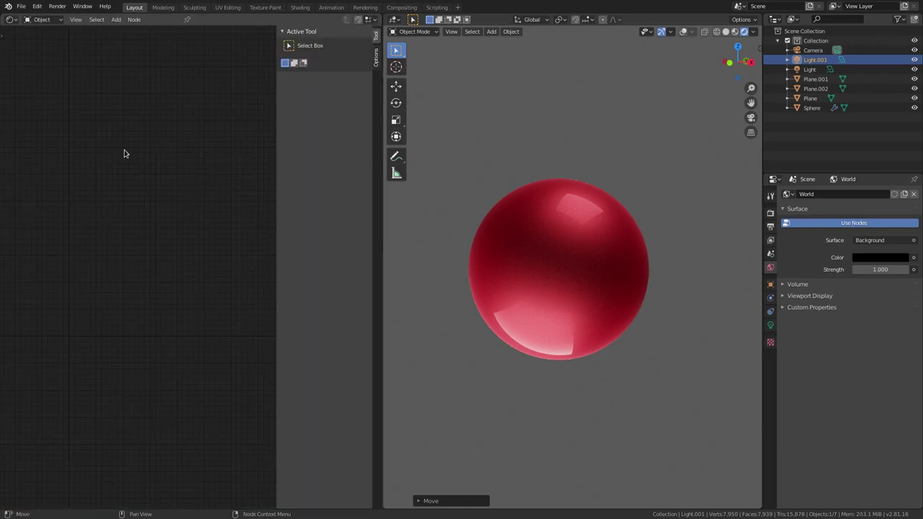
drag(274, 218, 471, 230)
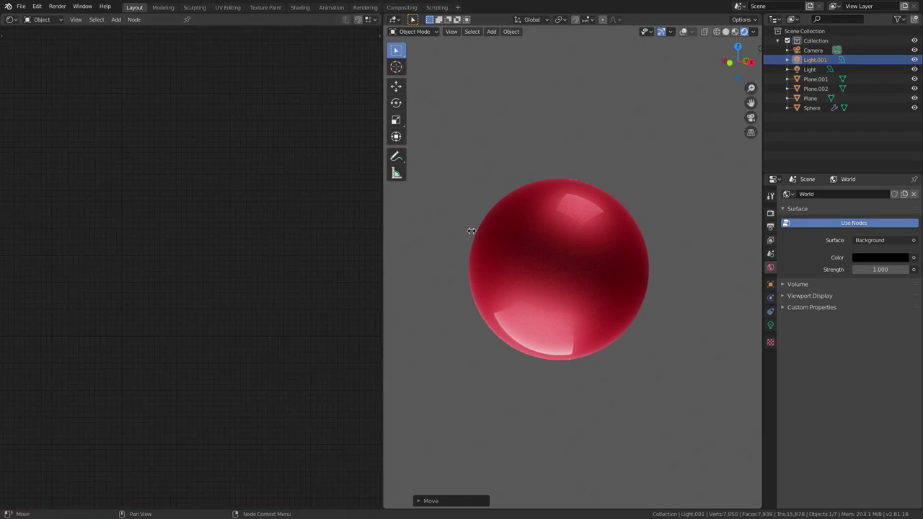
Display the sphere's full material node tree, widen the node area, and hide the 3D viewport's toolbar
click(559, 262)
key(Home)
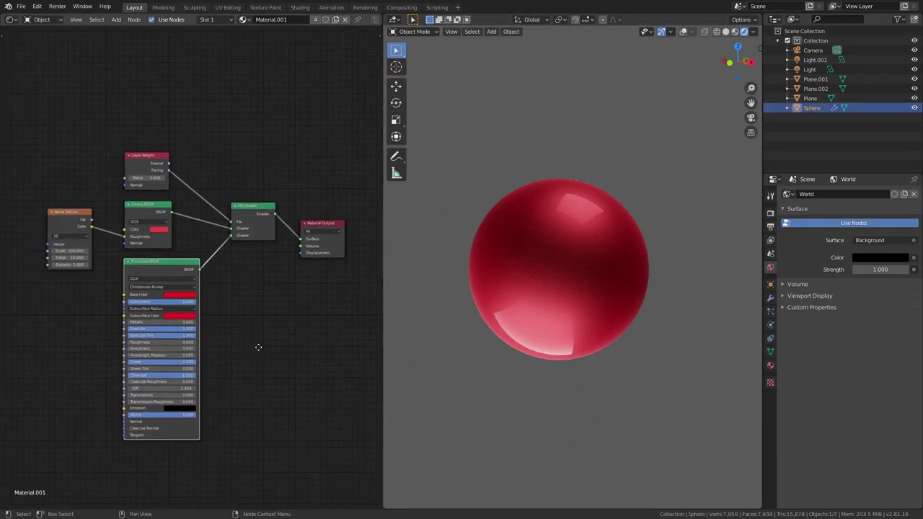
drag(384, 288, 474, 294)
scroll(610, 278, up, 2)
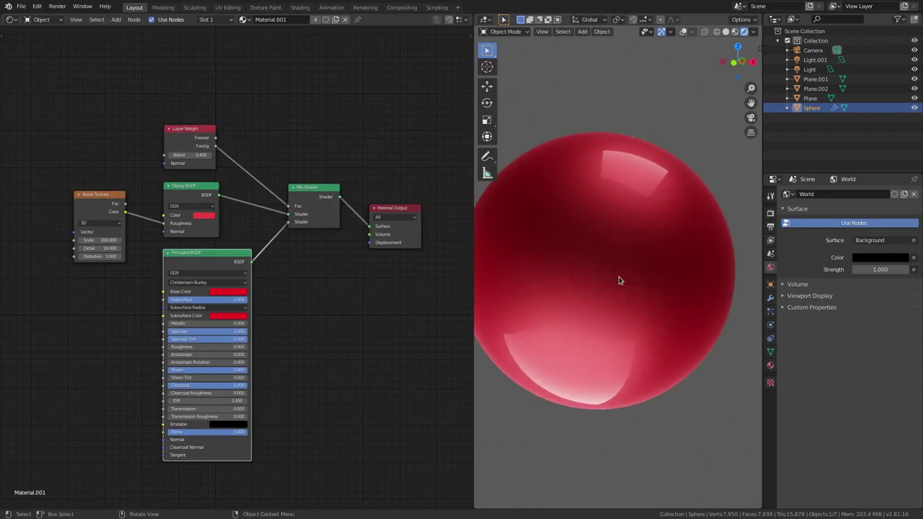
shift+middle_drag(612, 278, 637, 275)
key(t)
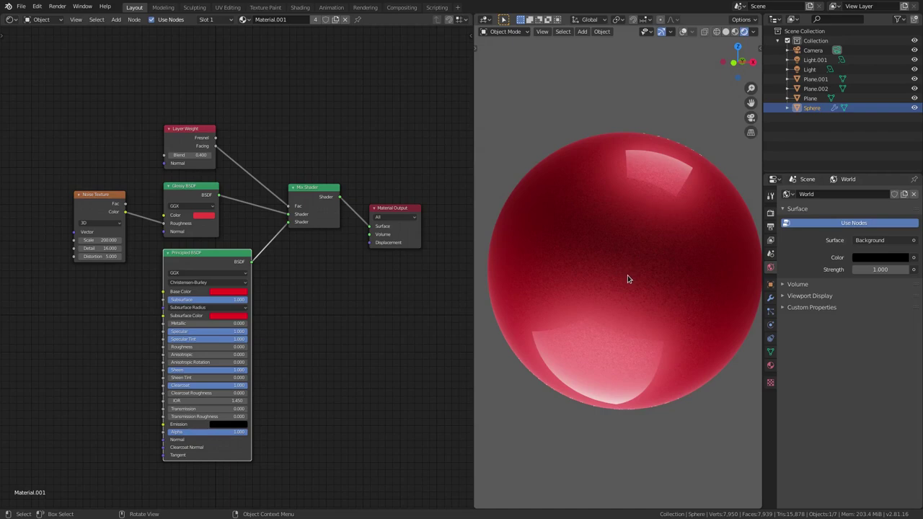
shift+scroll(310, 332, down, 1)
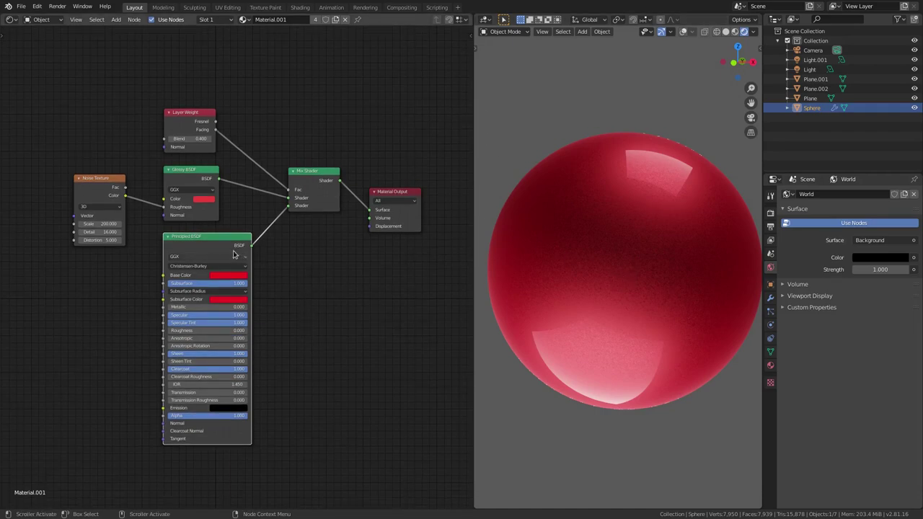
Connect the Principled BSDF directly to the Material Output's Surface input, bypassing the Mix Shader
drag(225, 250, 220, 258)
drag(289, 206, 369, 210)
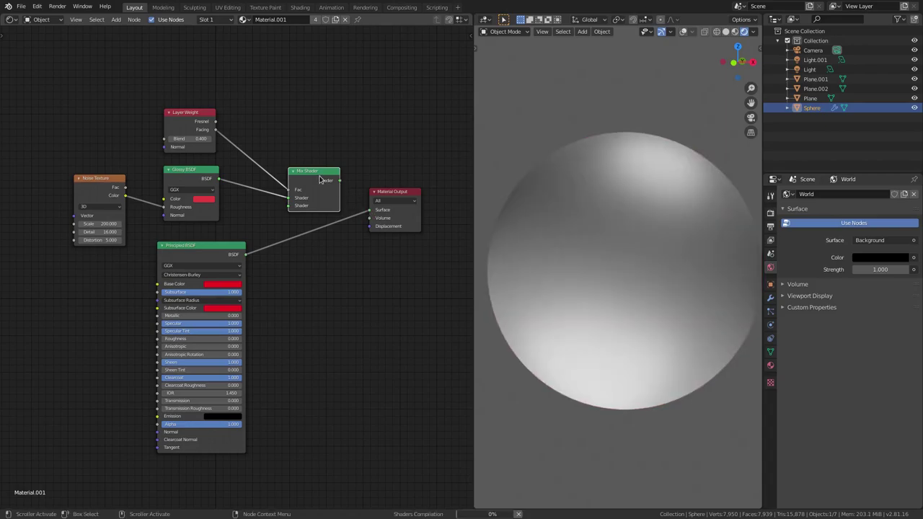
scroll(641, 262, up, 1)
middle_drag(641, 262, 710, 281)
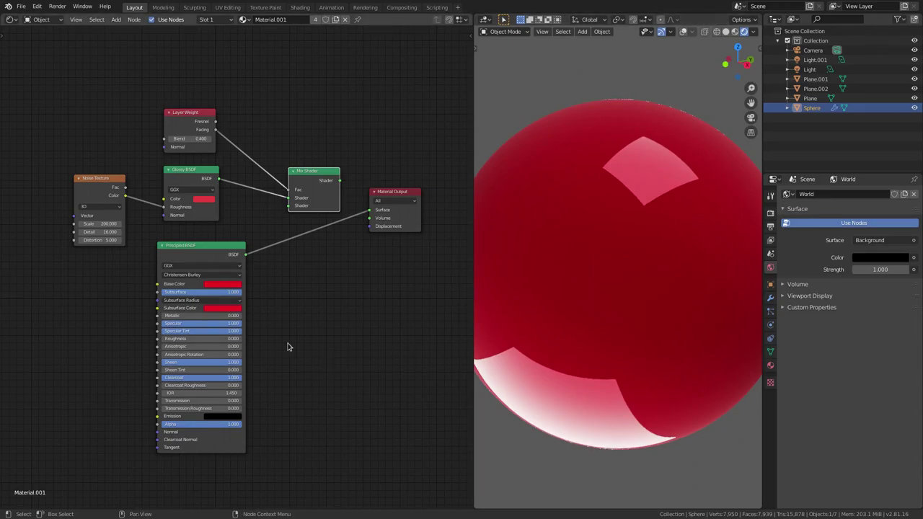
Set the Principled BSDF's Subsurface to 1.000 and all three Subsurface Radius values to 1
scroll(288, 330, up, 2)
scroll(296, 333, up, 3)
middle_drag(296, 334, 310, 263)
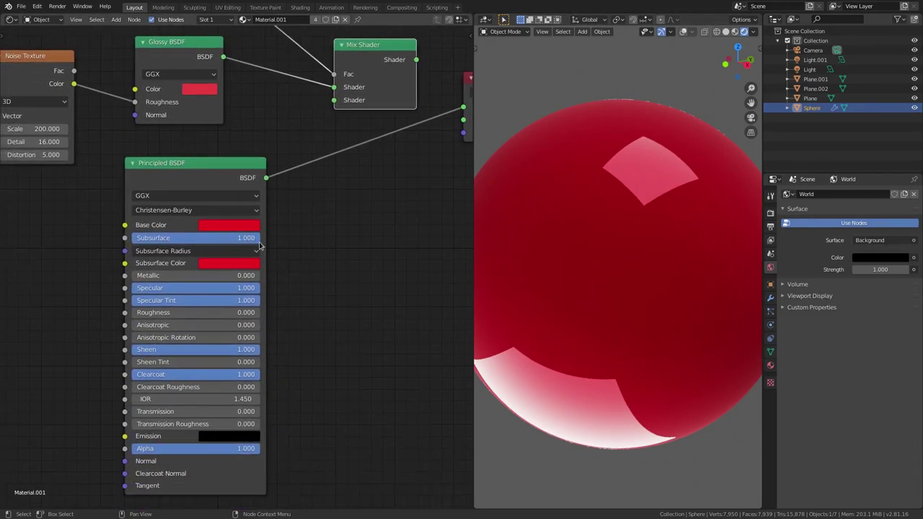
mouse_move(241, 238)
mouse_down()
mouse_move(261, 242)
mouse_move(133, 238)
mouse_move(259, 238)
mouse_up()
click(184, 253)
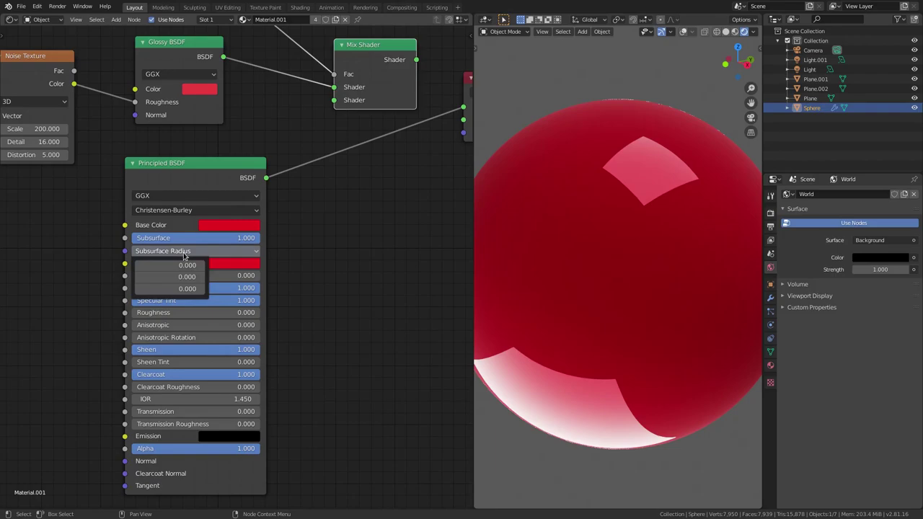
click(187, 265)
text(1)
click(182, 276)
text(1)
key(Return)
click(181, 288)
text(1)
key(Return)
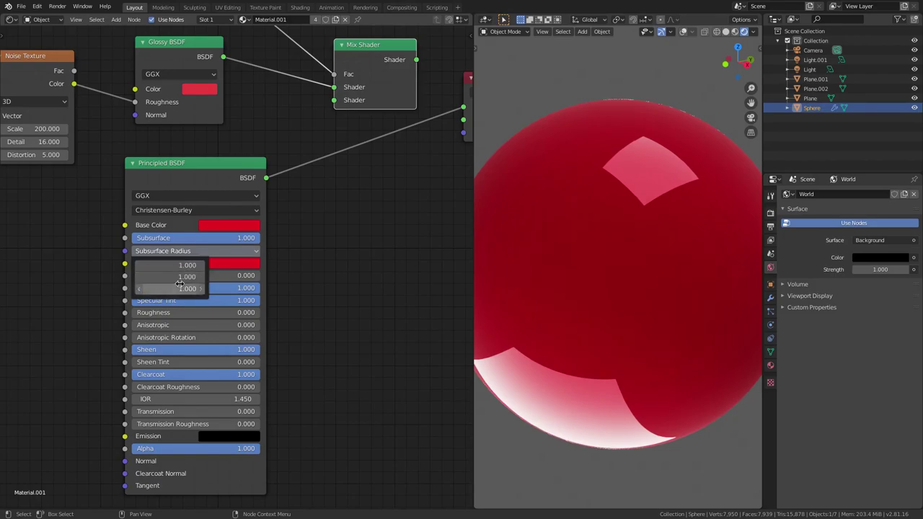
Try the Principled BSDF's Subsurface at 0 and set it back to 1.000
drag(247, 241, 132, 238)
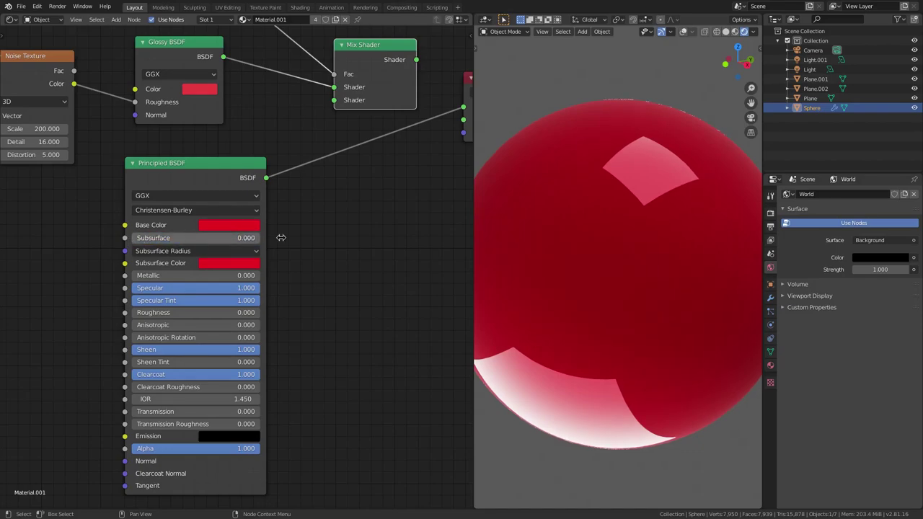
mouse_move(203, 238)
mouse_down()
mouse_move(276, 245)
mouse_move(132, 239)
mouse_move(259, 239)
mouse_up()
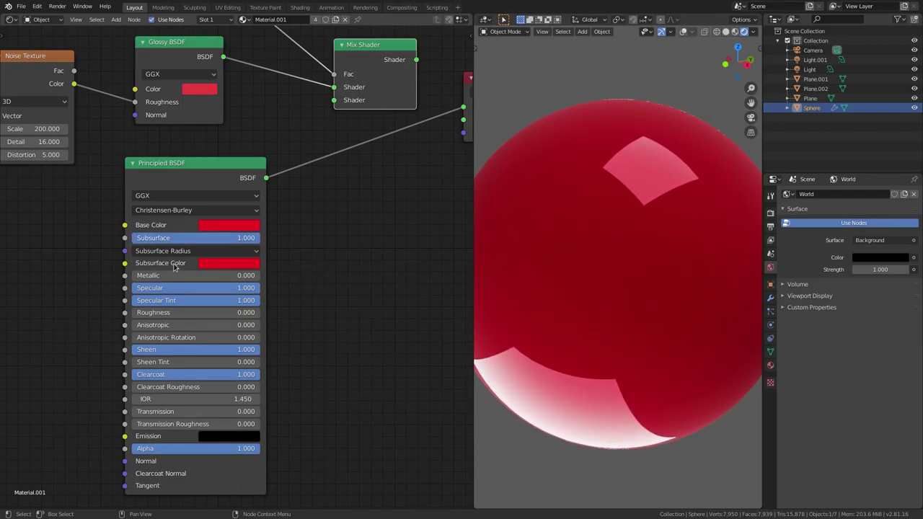
click(251, 249)
Make the Principled BSDF's Base Color and Subsurface Color the same lime green, and the Glossy BSDF's color a light green
click(235, 228)
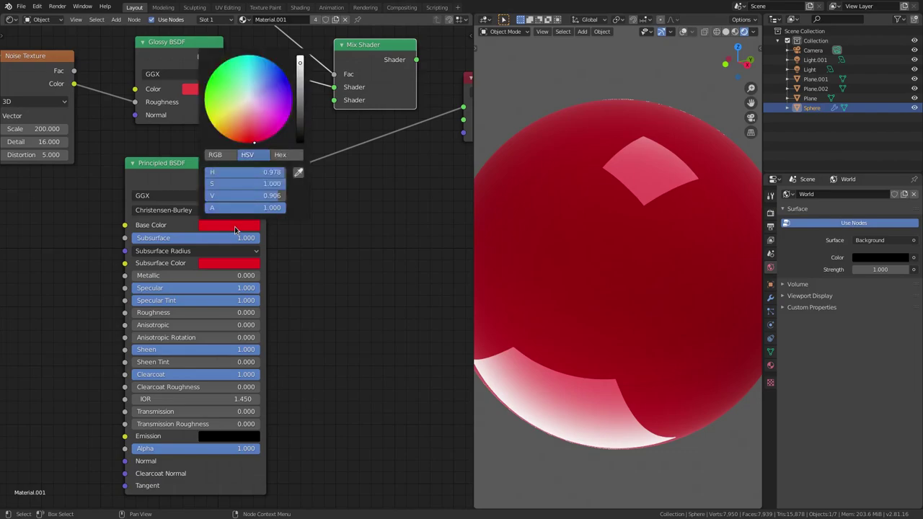
drag(254, 142, 219, 132)
drag(212, 172, 242, 172)
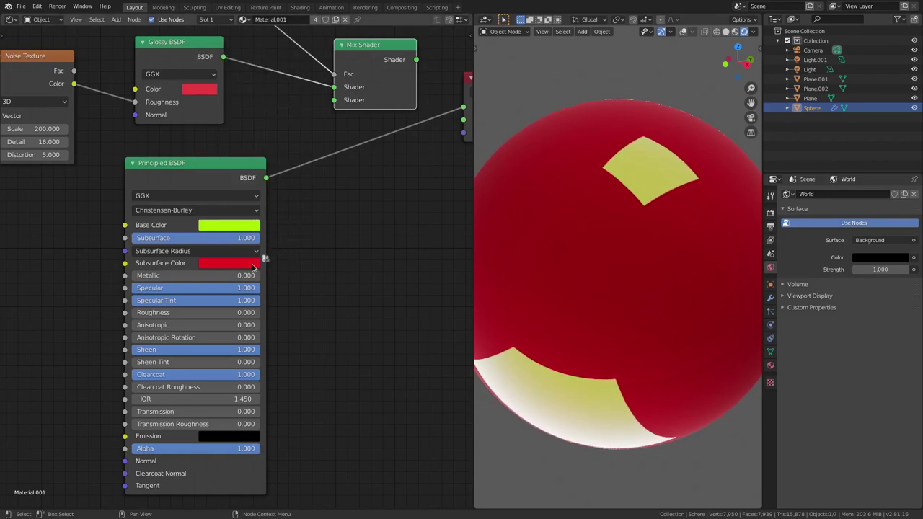
drag(251, 264, 247, 268)
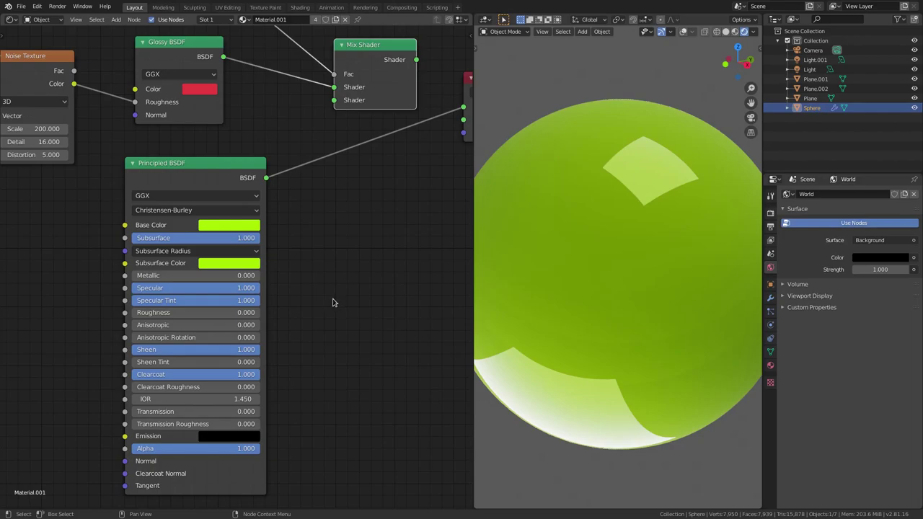
click(204, 92)
click(215, 138)
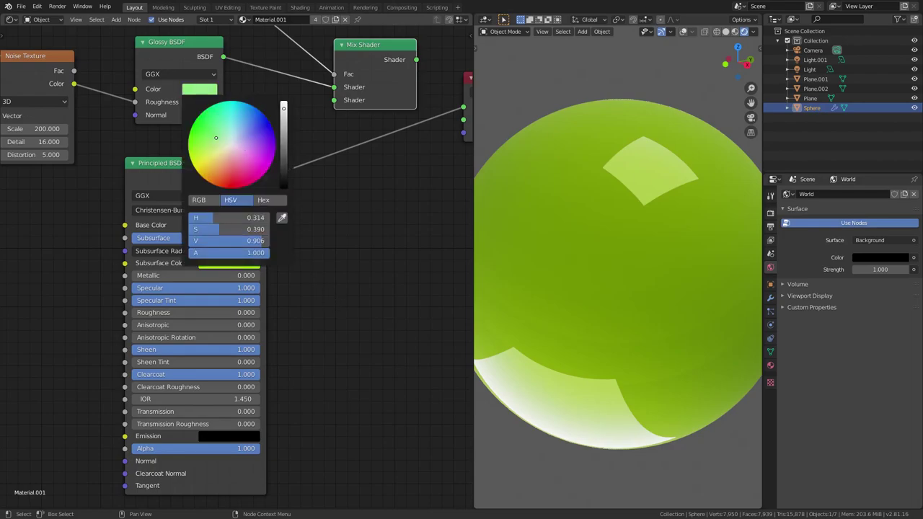
Try a lower Specular value on the Principled BSDF and set it back to 1.000
middle_drag(333, 318, 334, 293)
drag(195, 264, 66, 264)
drag(132, 264, 259, 276)
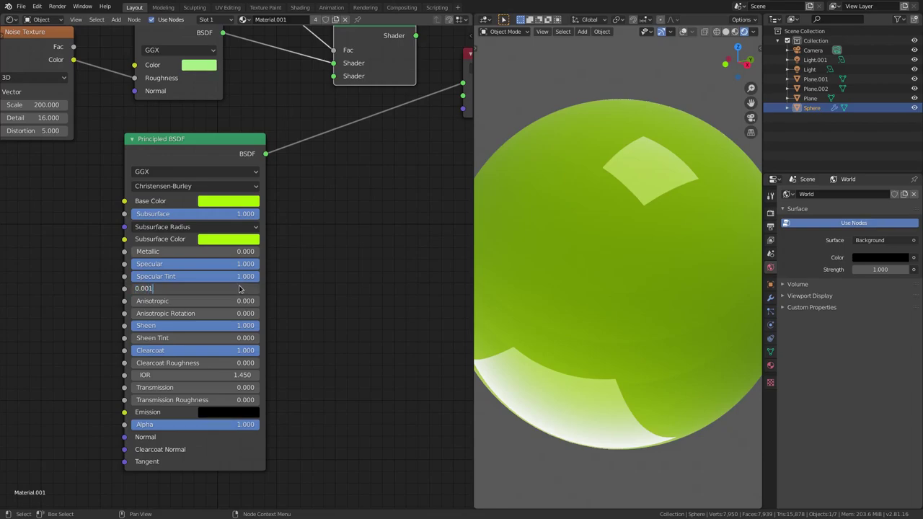
Try a Roughness of 0.001 on the Principled BSDF and set it to 0.000
key(Return)
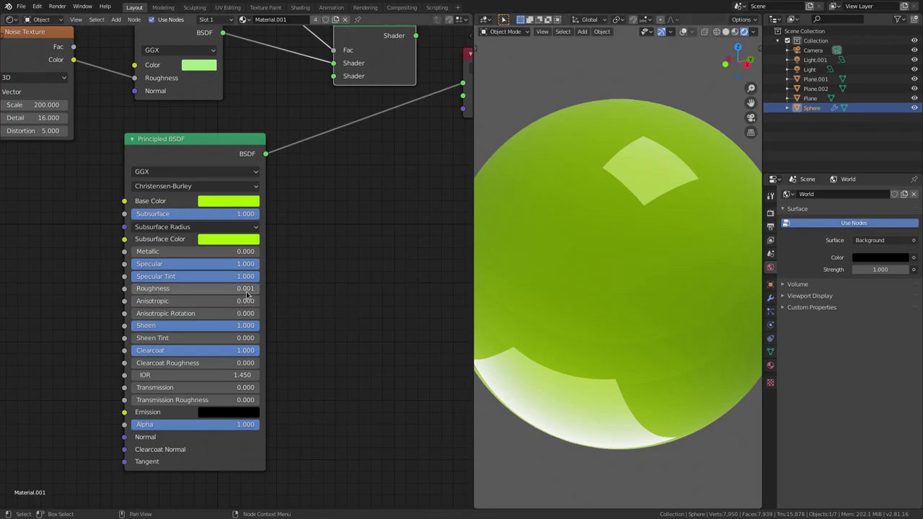
drag(231, 290, 163, 287)
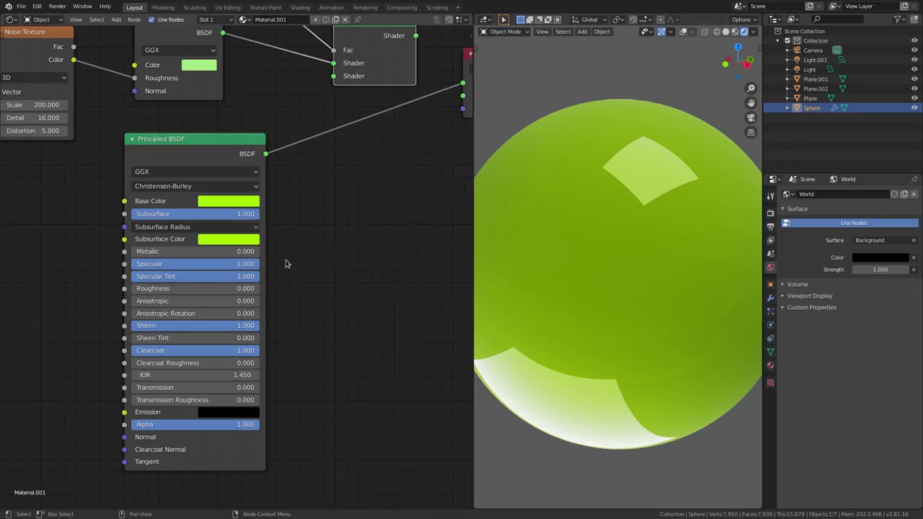
middle_drag(306, 306, 301, 298)
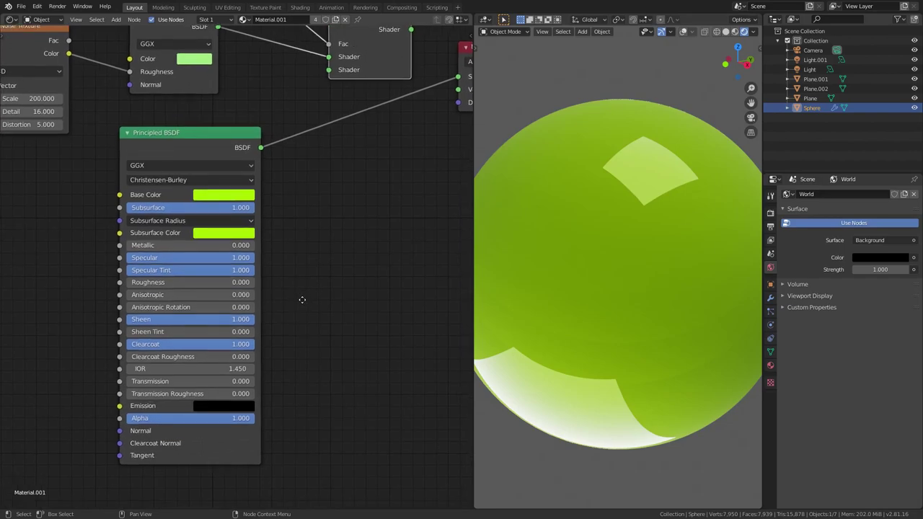
Set the Principled BSDF's Clearcoat to 0.000 and inspect the sphere's reflections from another angle
mouse_move(193, 319)
mouse_down()
mouse_move(64, 318)
mouse_move(193, 318)
mouse_up()
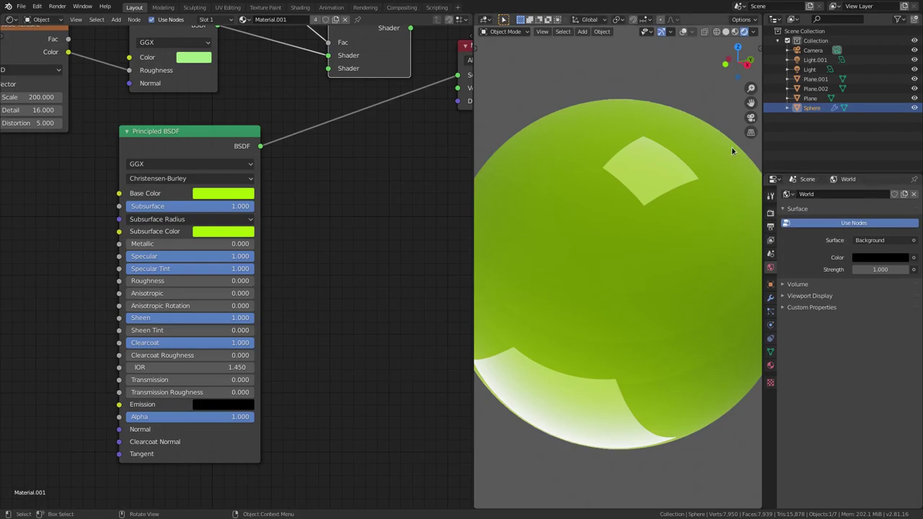
scroll(585, 113, up, 2)
shift+middle_drag(585, 113, 542, 272)
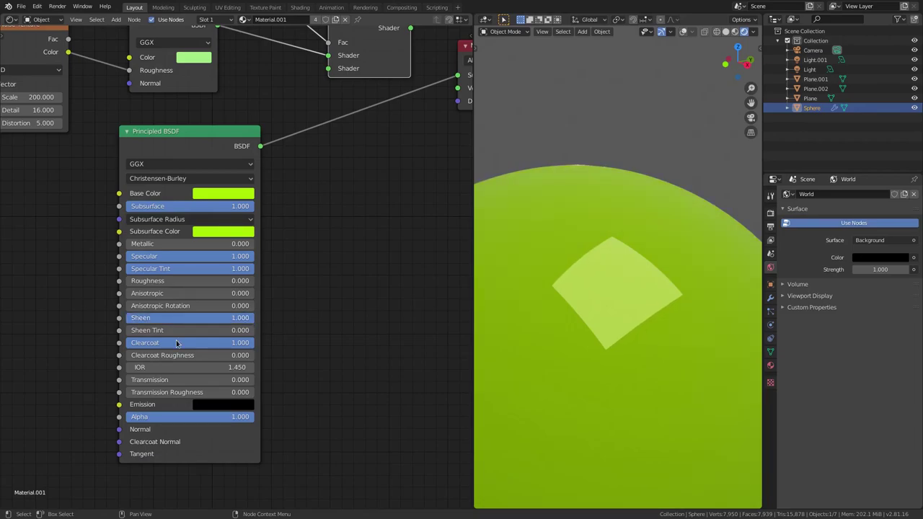
drag(178, 342, 94, 342)
mouse_move(126, 343)
mouse_down()
mouse_move(255, 343)
mouse_move(126, 344)
mouse_up()
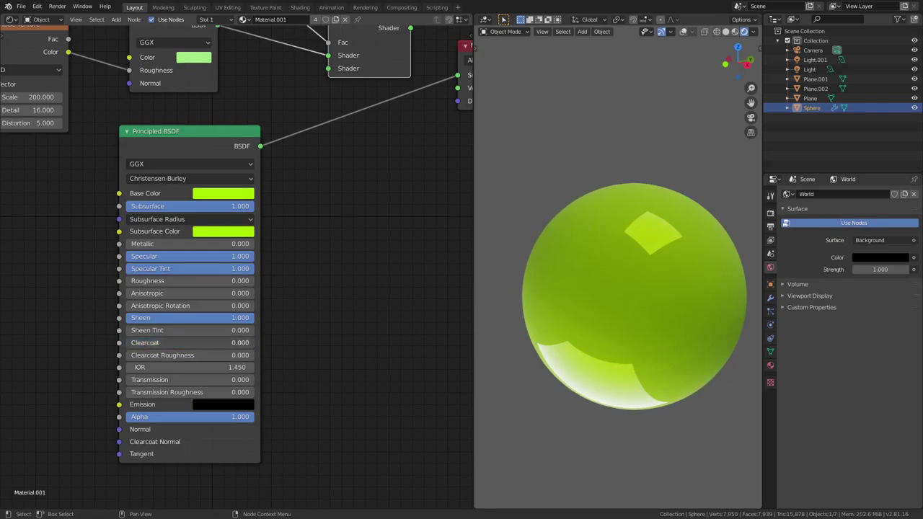
middle_drag(587, 339, 669, 292)
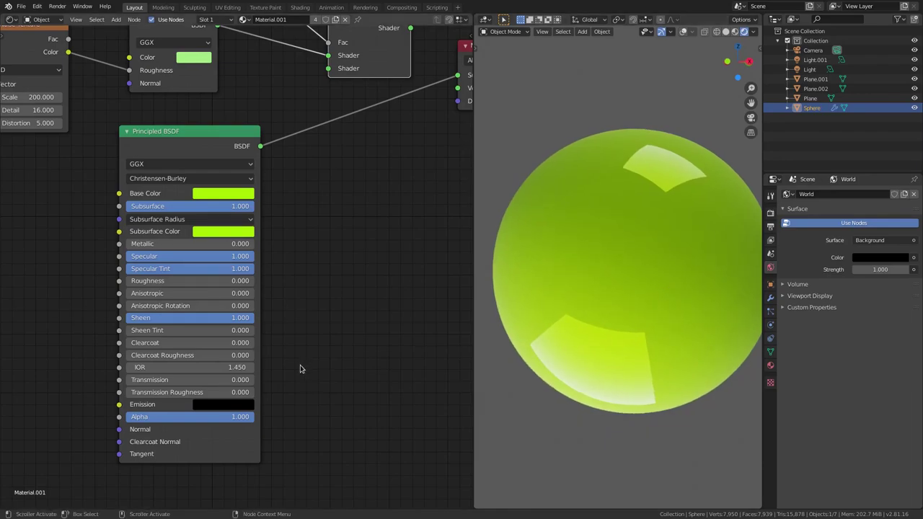
Move the Principled BSDF's link from the Material Output's Surface to the Mix Shader's second Shader input
middle_drag(263, 376, 230, 376)
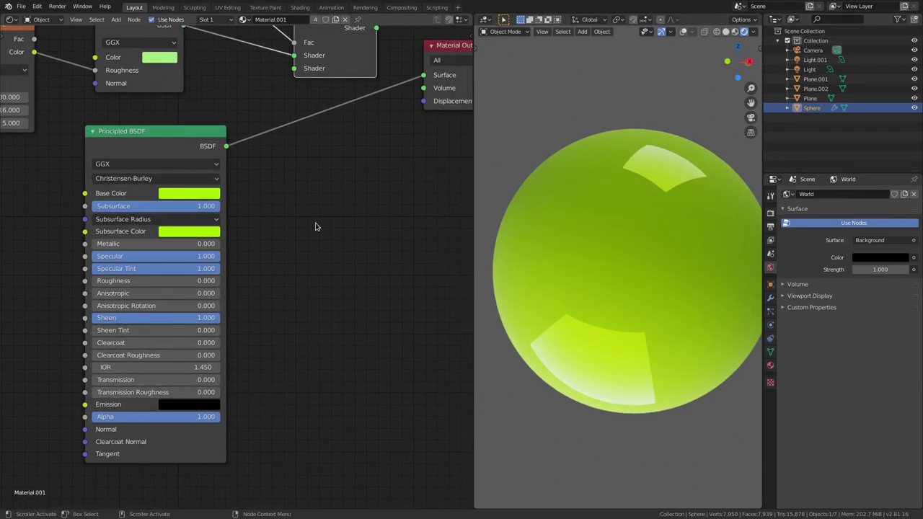
scroll(315, 223, down, 3)
middle_drag(231, 244, 283, 270)
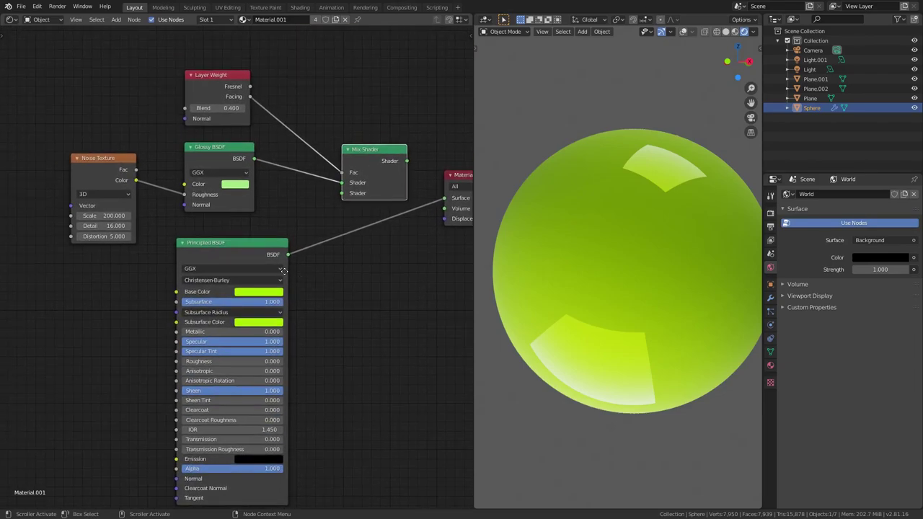
middle_drag(421, 255, 386, 261)
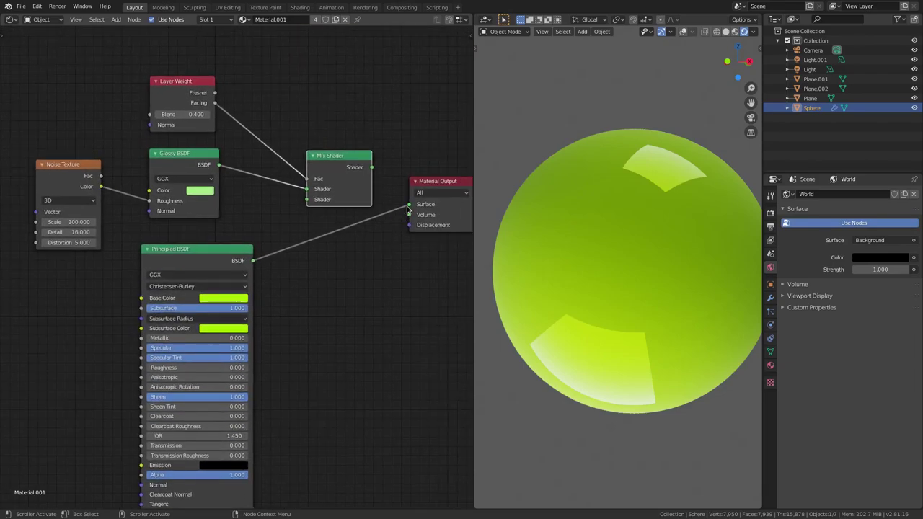
drag(407, 209, 309, 205)
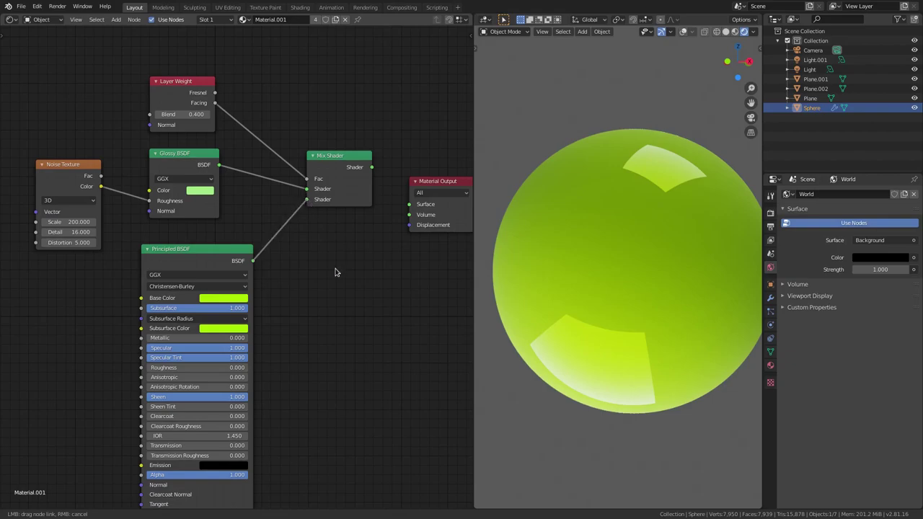
key(shift+a)
click(333, 298)
text(mix)
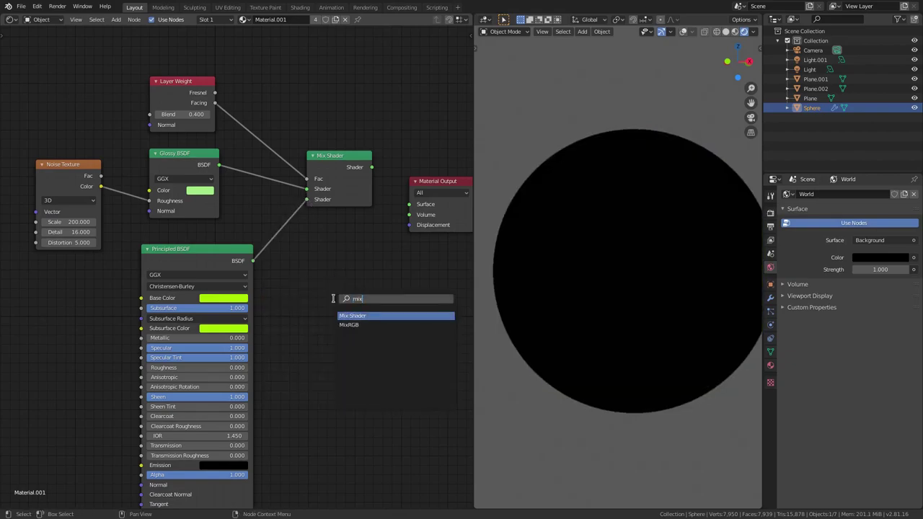
click(355, 315)
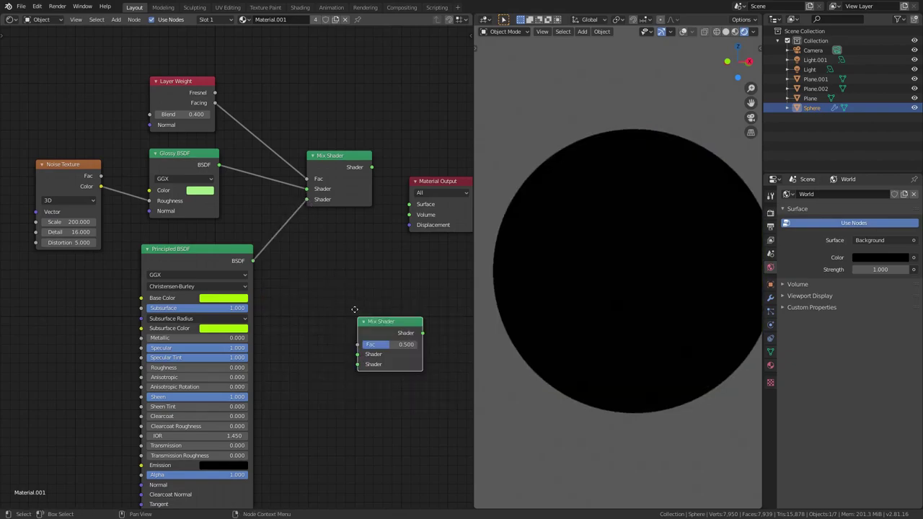
key(x)
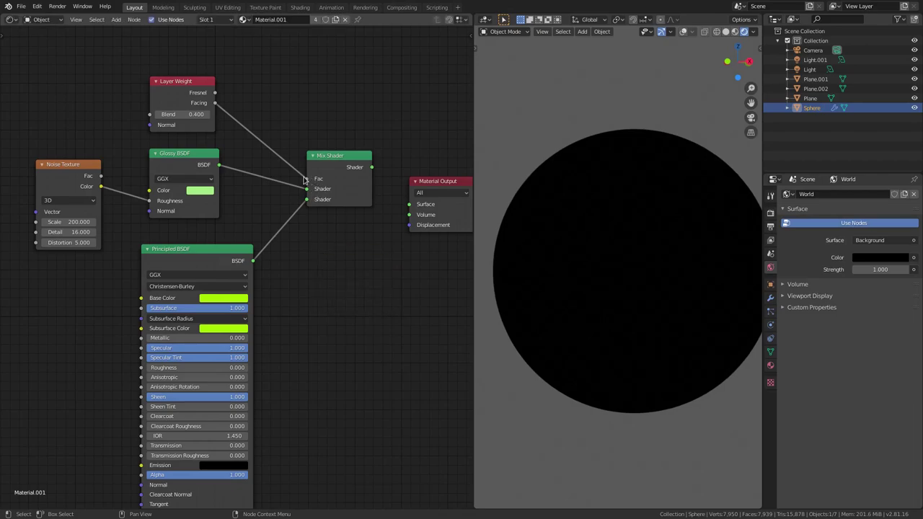
Disconnect the Layer Weight from the Mix Shader's Fac and connect the Mix Shader to the Material Output's Surface
drag(306, 179, 295, 177)
drag(372, 167, 409, 204)
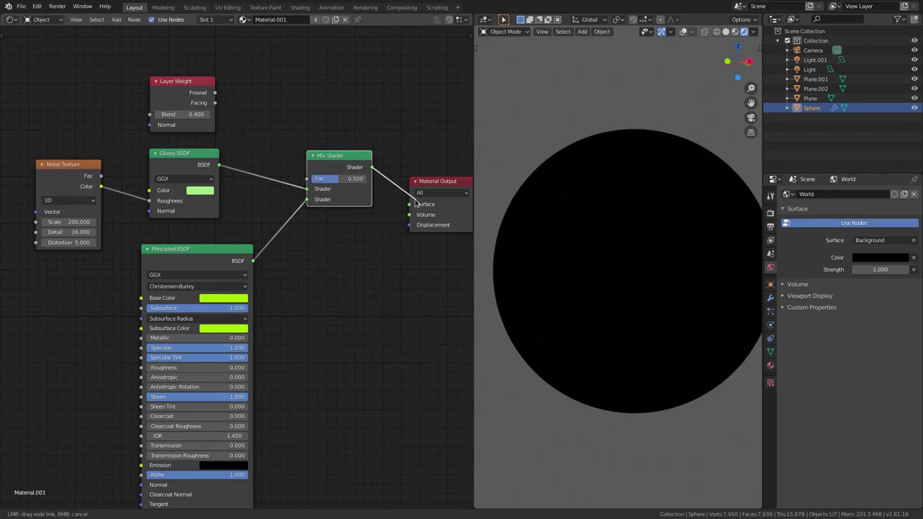
drag(330, 163, 337, 164)
Disconnect the Noise Texture from the Glossy BSDF's Roughness and rearrange the Noise Texture, Layer Weight, Glossy and Principled nodes
drag(149, 200, 133, 202)
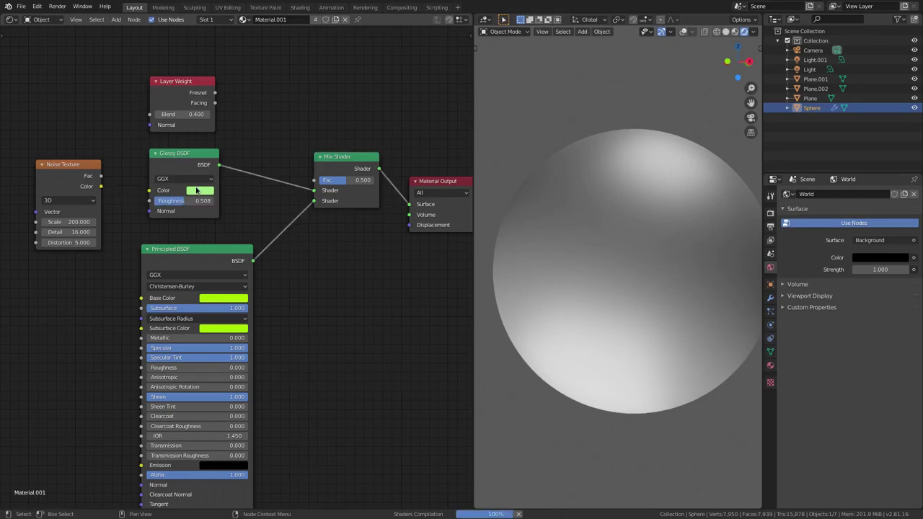
drag(70, 172, 49, 165)
drag(167, 81, 153, 52)
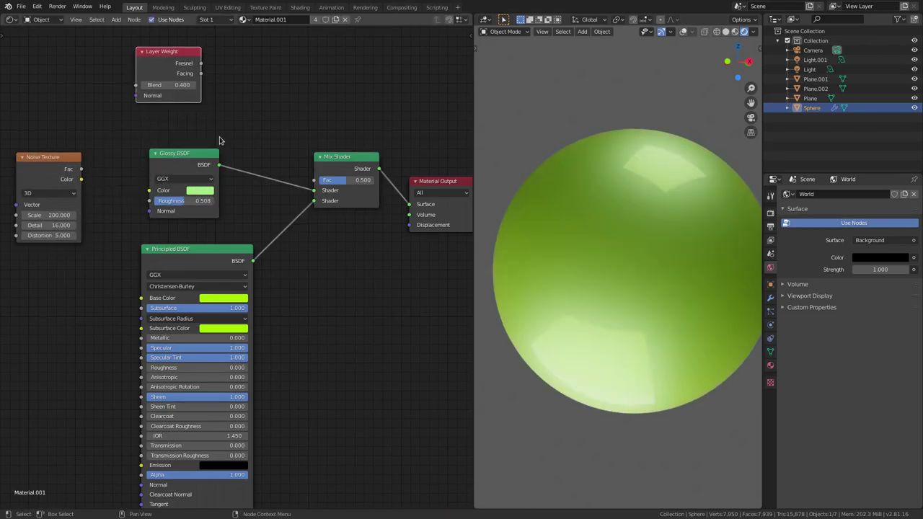
drag(205, 161, 232, 158)
drag(221, 247, 235, 247)
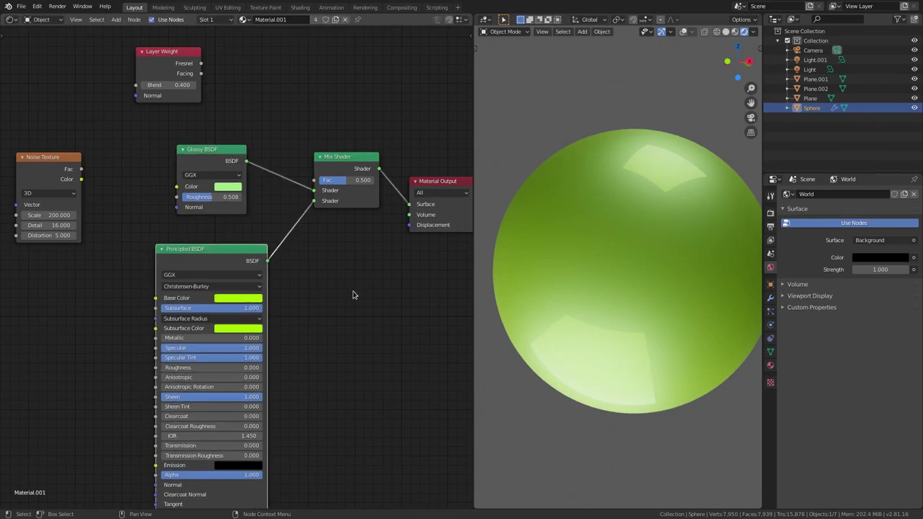
key(shift+a)
click(354, 292)
text(glossy)
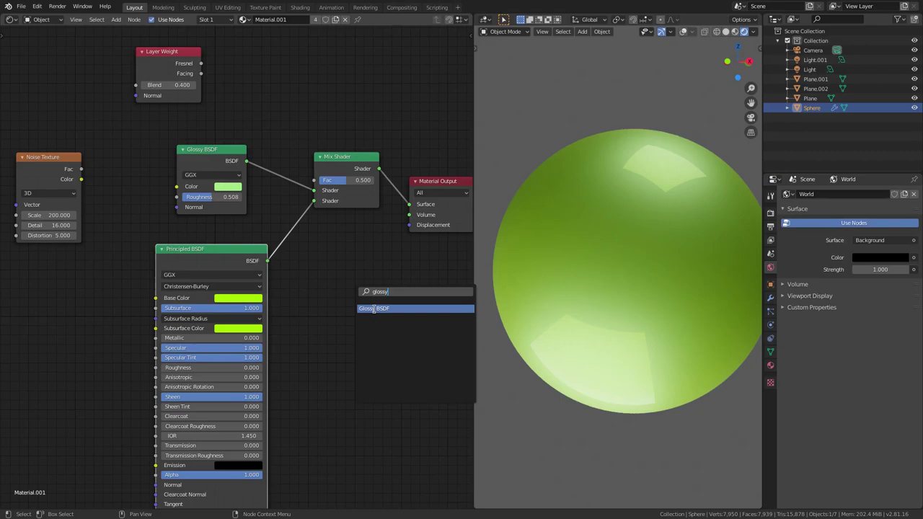
click(374, 309)
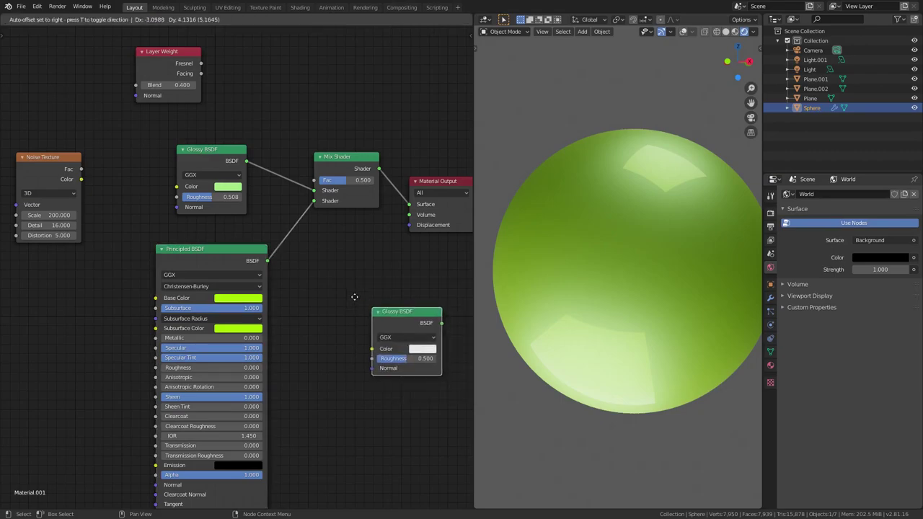
click(298, 252)
key(x)
Reposition the Glossy BSDF and Principled BSDF nodes slightly higher beside the Mix Shader
click(210, 157)
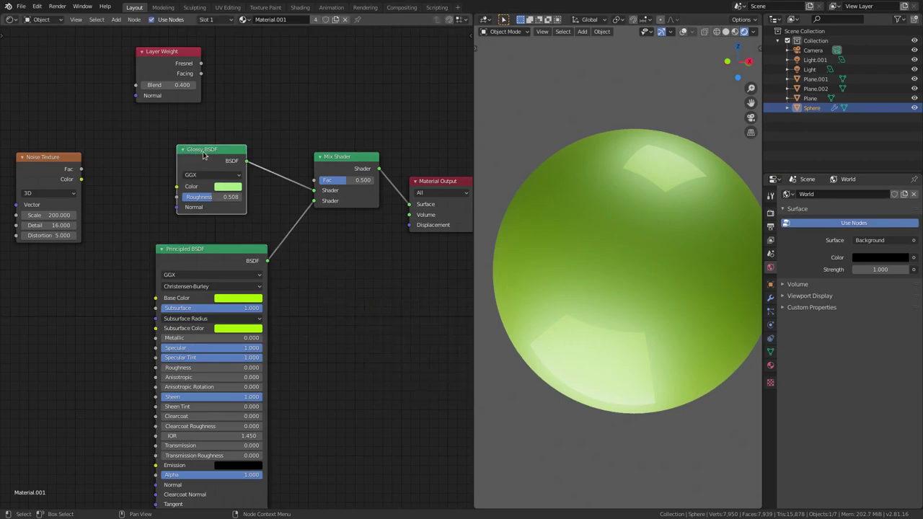
mouse_move(210, 162)
mouse_down()
mouse_move(190, 171)
mouse_move(214, 155)
mouse_up()
drag(213, 247, 212, 237)
Set the Glossy BSDF's Roughness to 0.500
scroll(207, 177, up, 3)
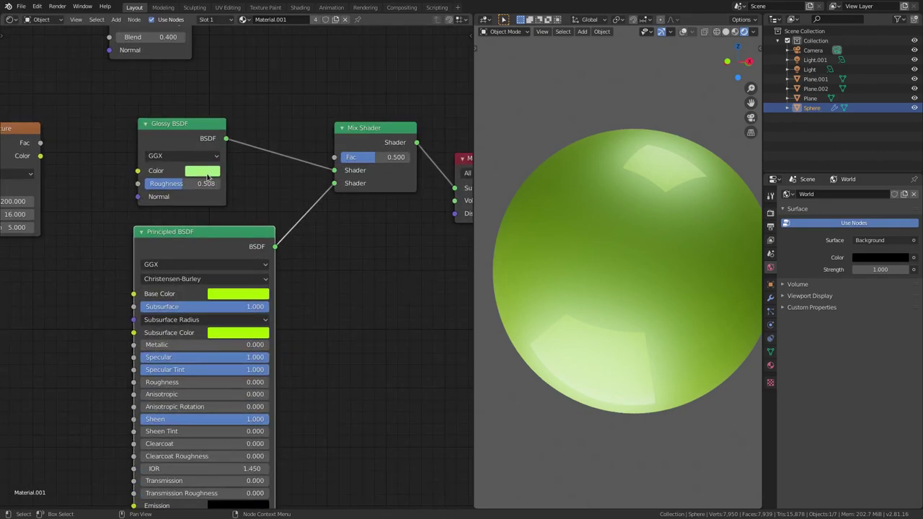
click(203, 188)
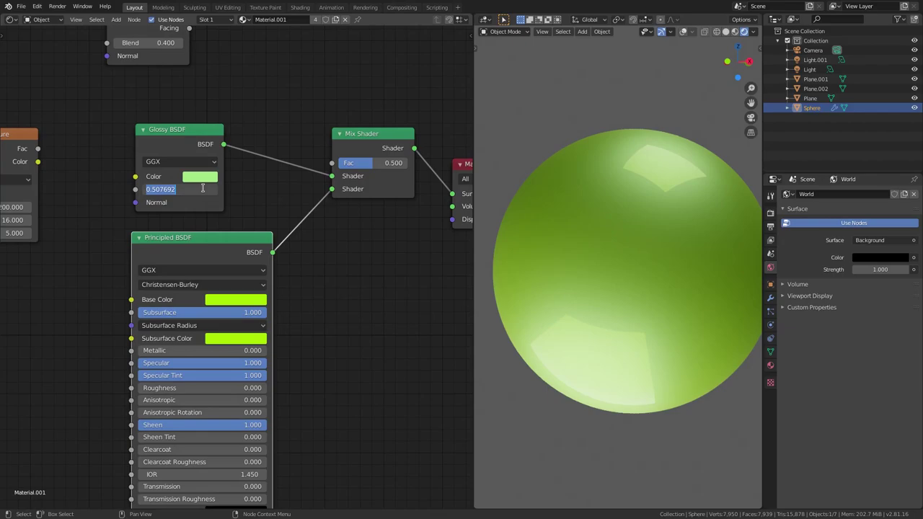
key(BackSpace)
key(Return)
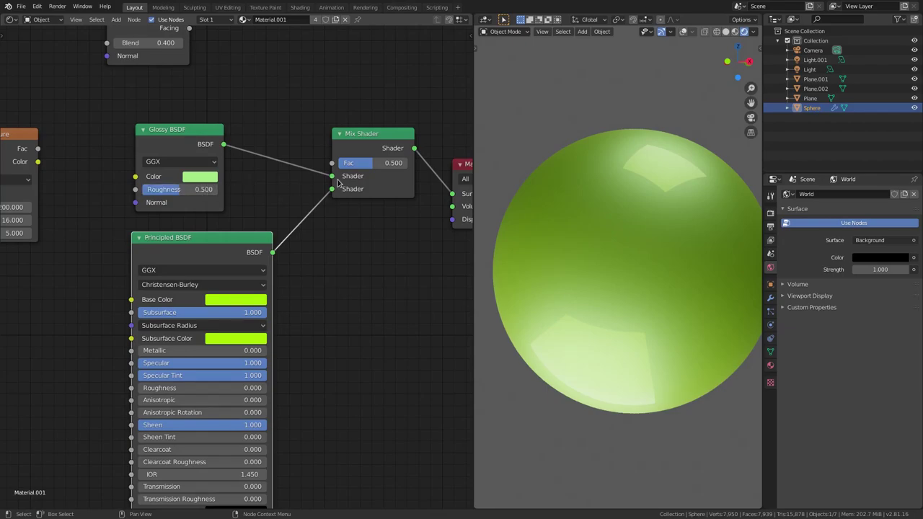
Undo the Glossy BSDF's roughness edit, the recent node moves and the disconnection of the Noise Texture
middle_drag(338, 181, 385, 192)
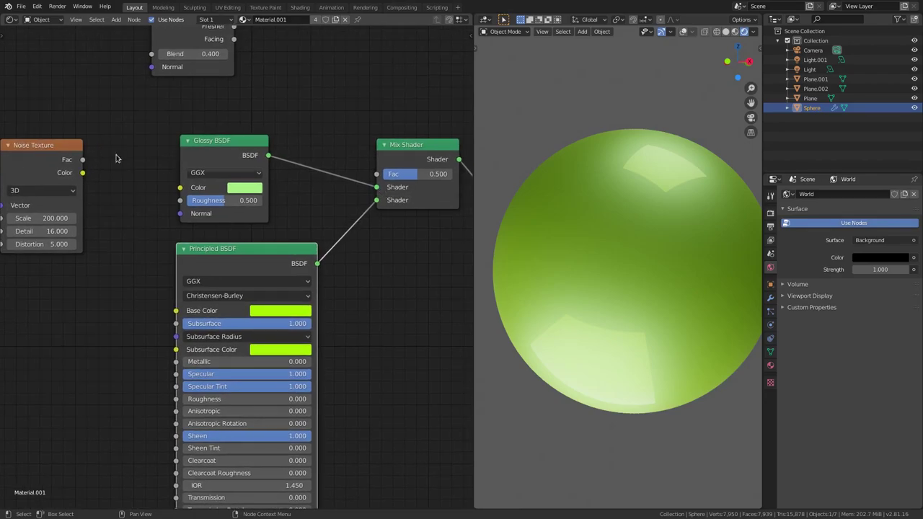
middle_drag(333, 212, 300, 210)
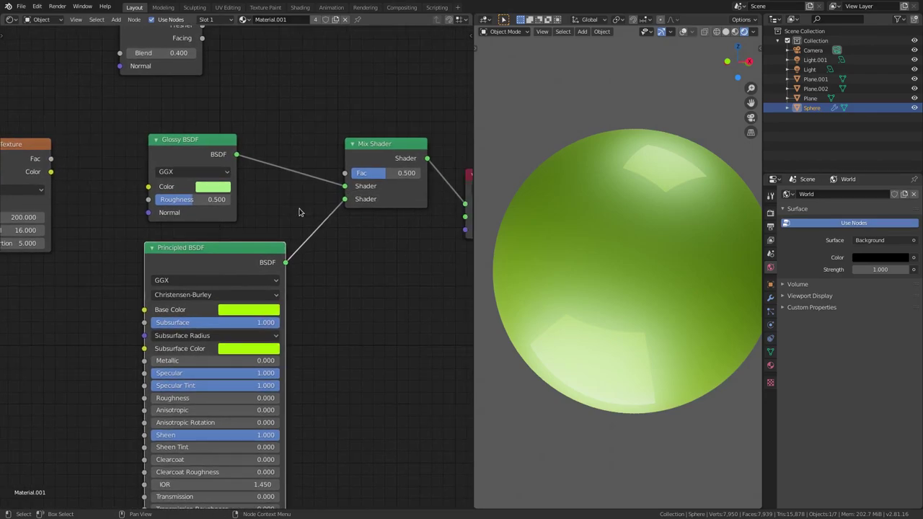
key(ctrl+z)
key(ctrl+z)
key(ctrl+z)
key(ctrl+z)
key(ctrl+z)
key(ctrl+z)
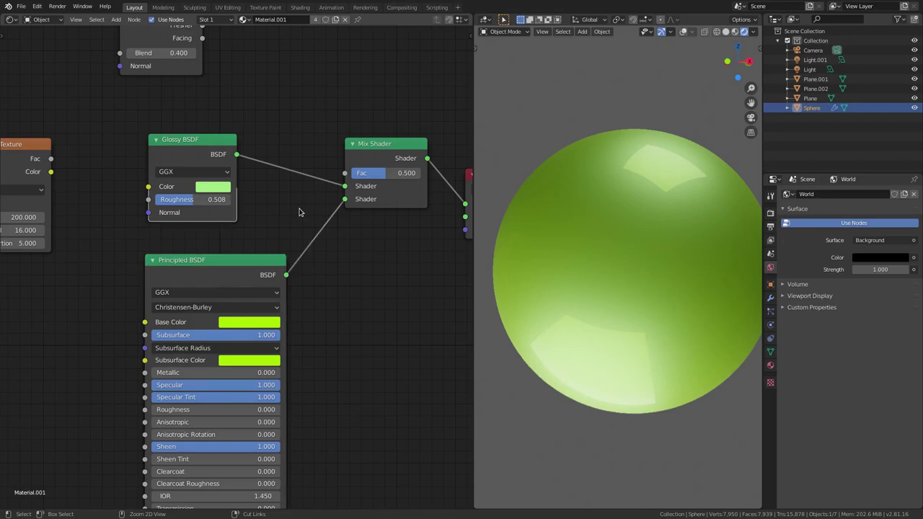
key(ctrl+z)
key(ctrl+z)
key(ctrl+z)
key(ctrl+z)
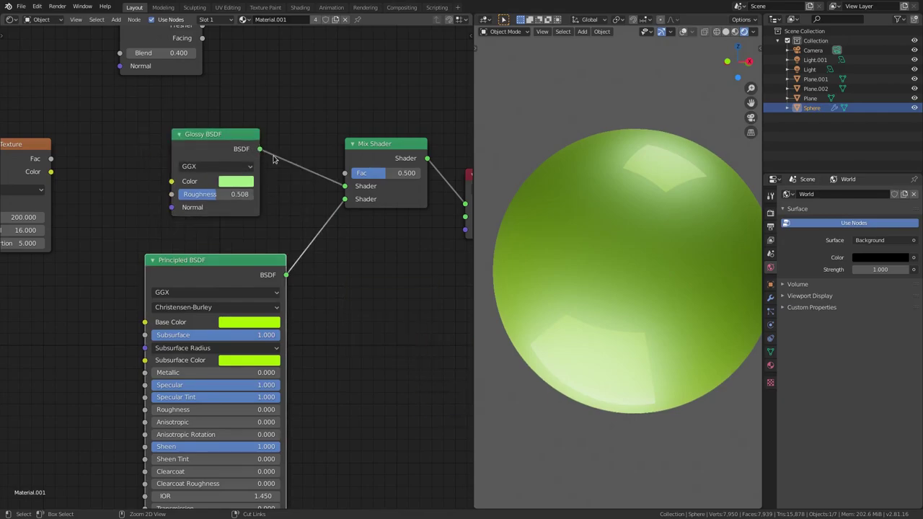
key(ctrl+z)
key(ctrl+z)
key(ctrl+z)
key(ctrl+z)
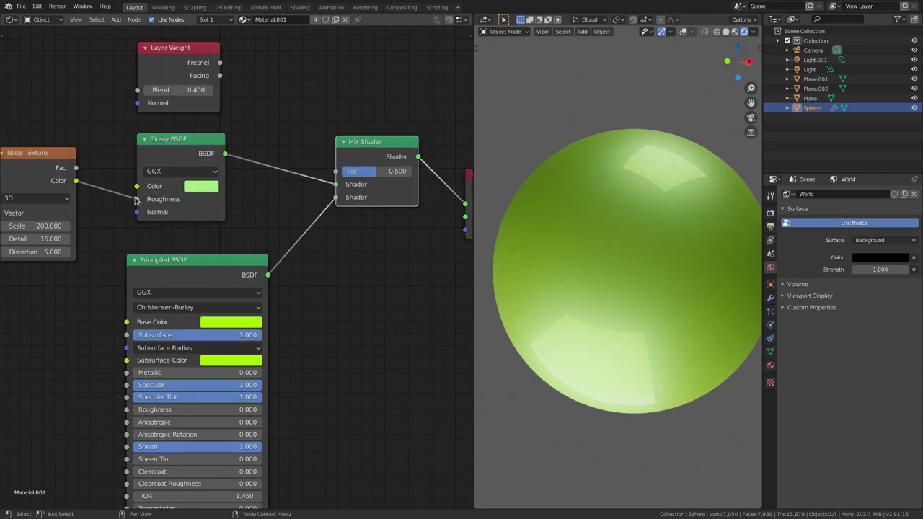
Detach the Noise Texture from the Glossy BSDF's Roughness and tidy the layout of the nodes feeding the Mix Shader
key(ctrl+z)
key(ctrl+z)
key(ctrl+z)
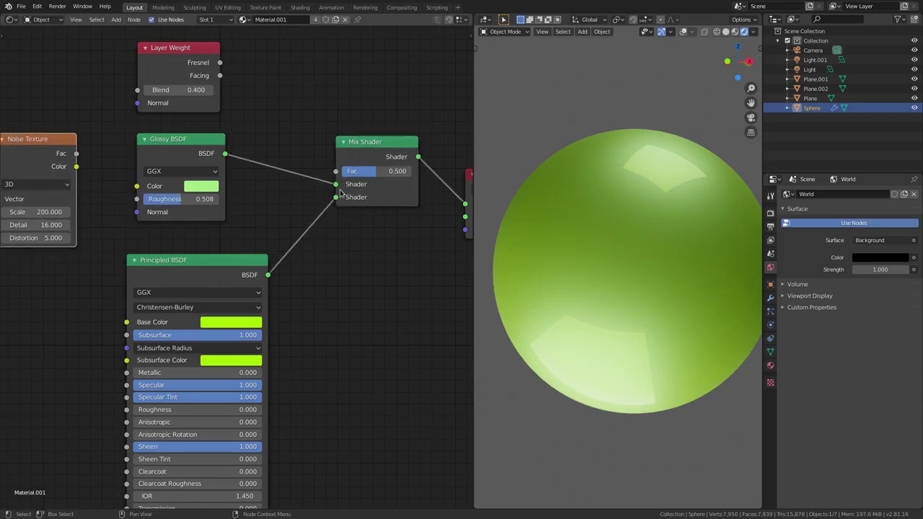
key(ctrl+z)
key(ctrl+z)
key(ctrl+z)
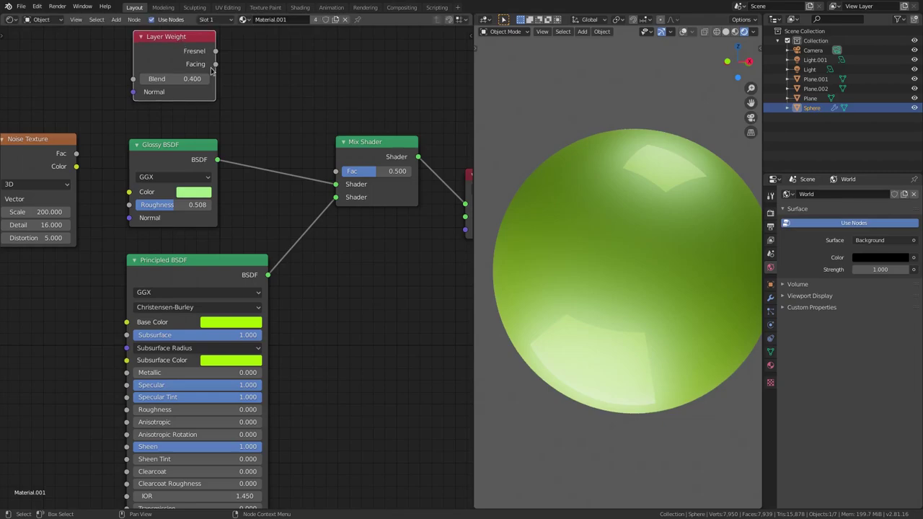
middle_drag(338, 186, 290, 195)
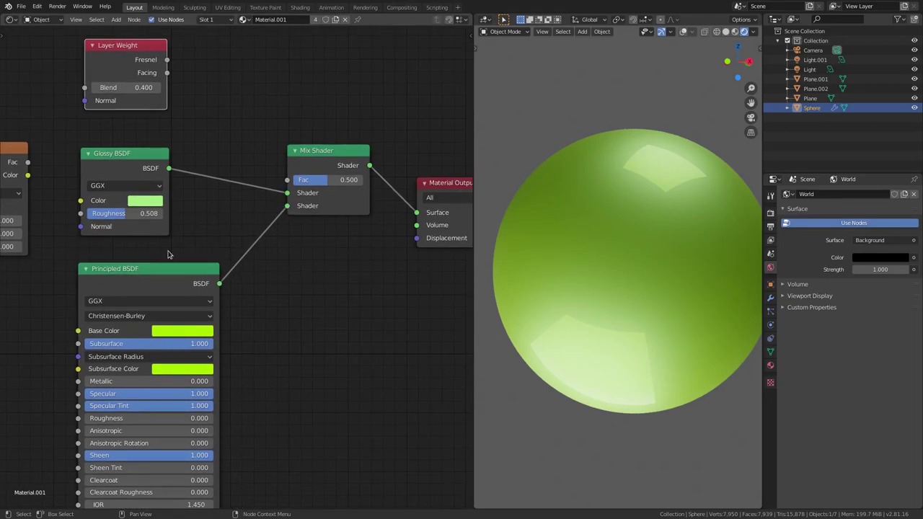
key(ctrl+z)
key(ctrl+z)
key(ctrl+z)
key(ctrl+z)
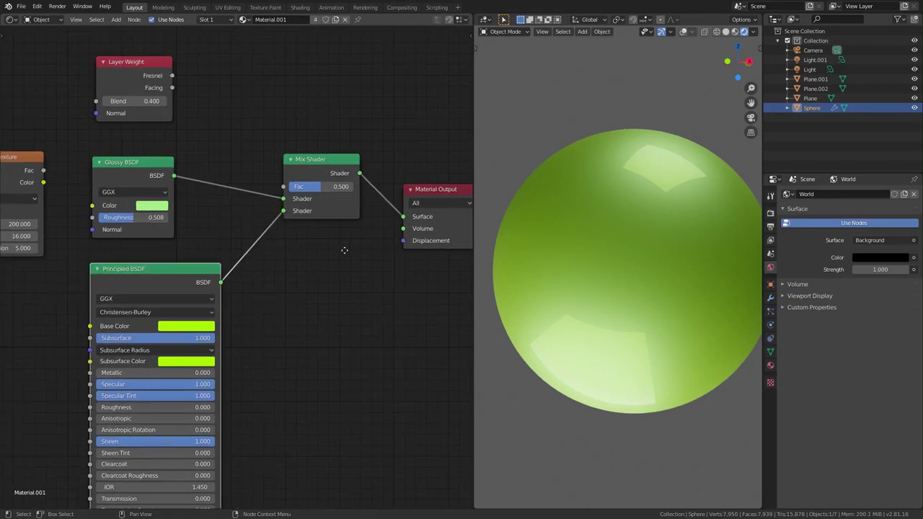
Set the Glossy BSDF's Roughness to 0.500 with the Noise Texture disconnected
click(155, 222)
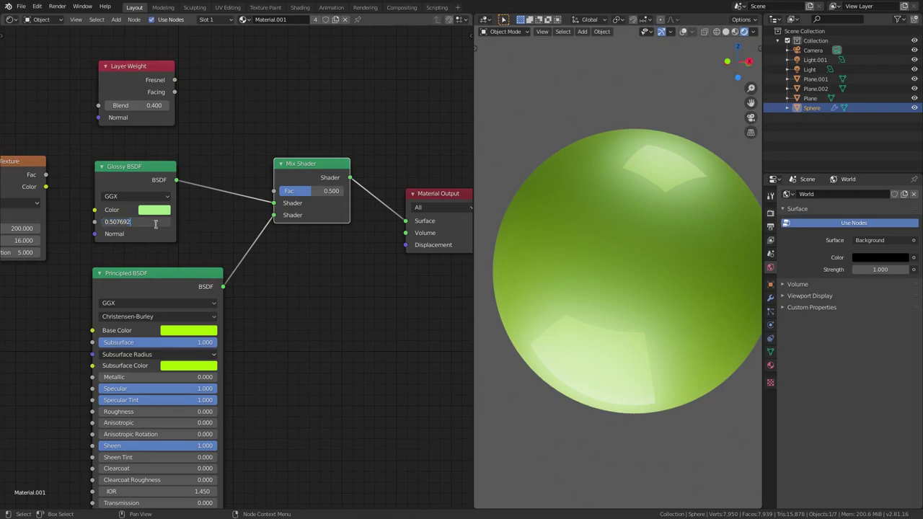
key(BackSpace)
key(BackSpace)
key(BackSpace)
key(Return)
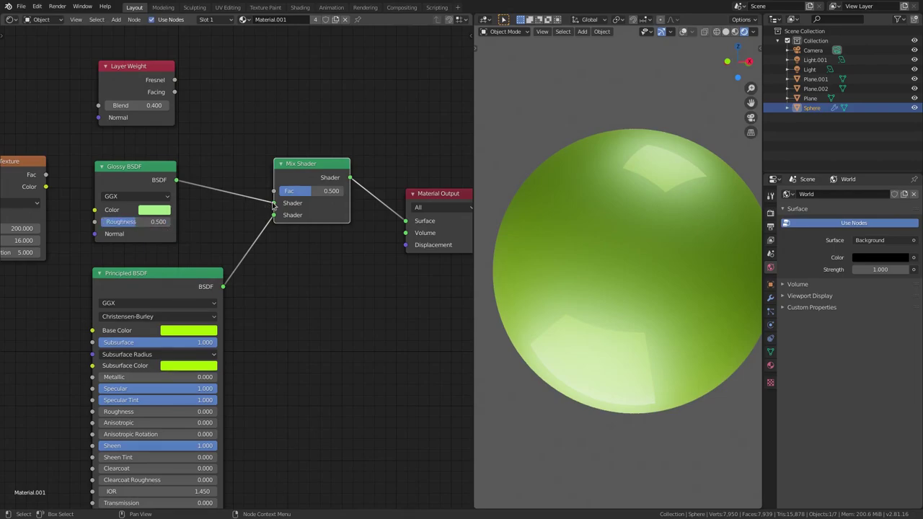
Recolour the Glossy BSDF to a soft yellow with hue 0.156, saturation 0.695 and value 0.906
mouse_move(273, 203)
mouse_down()
mouse_move(180, 184)
mouse_move(274, 203)
mouse_up()
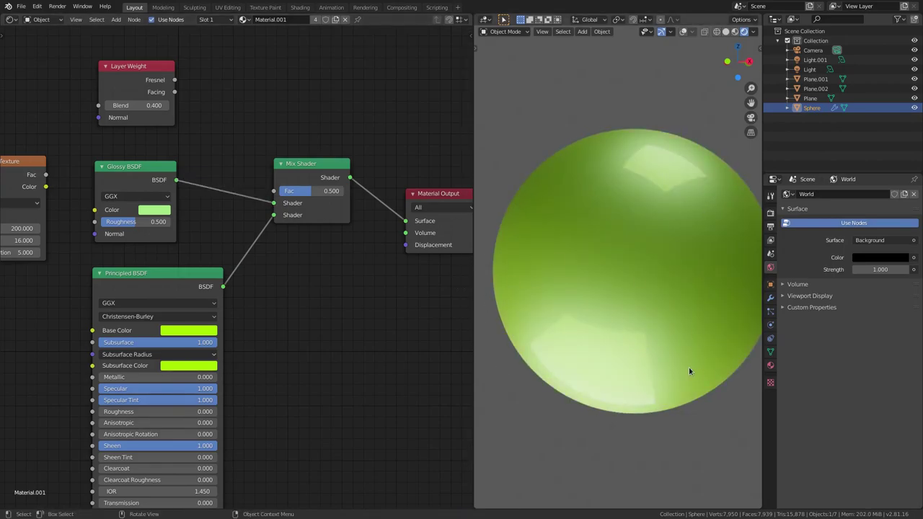
click(164, 210)
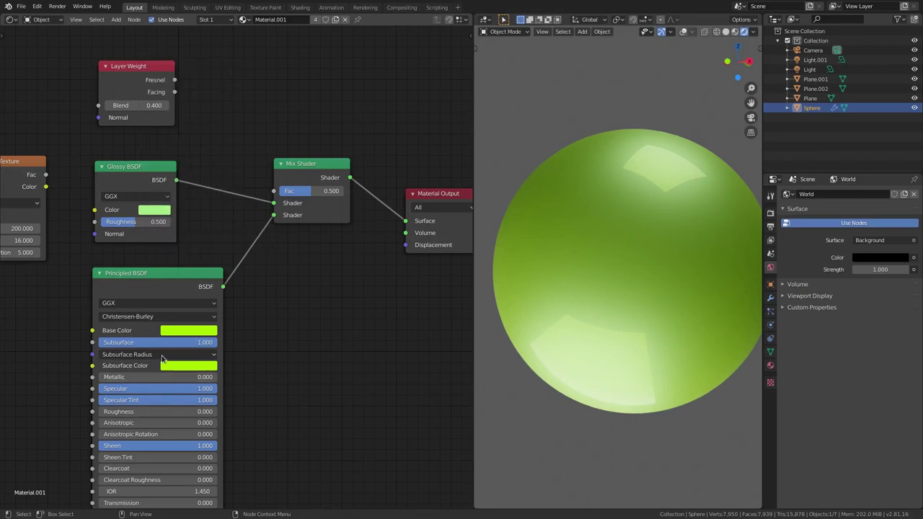
click(163, 210)
drag(167, 89, 189, 132)
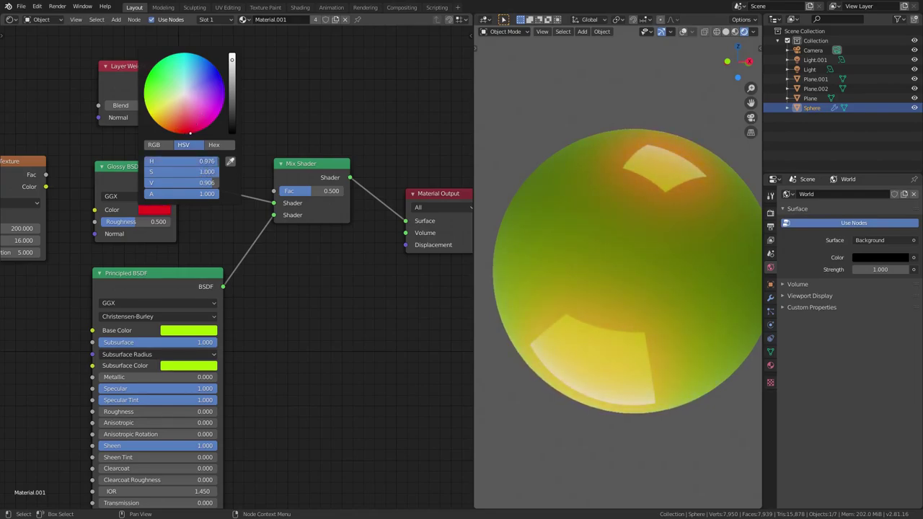
drag(196, 84, 161, 99)
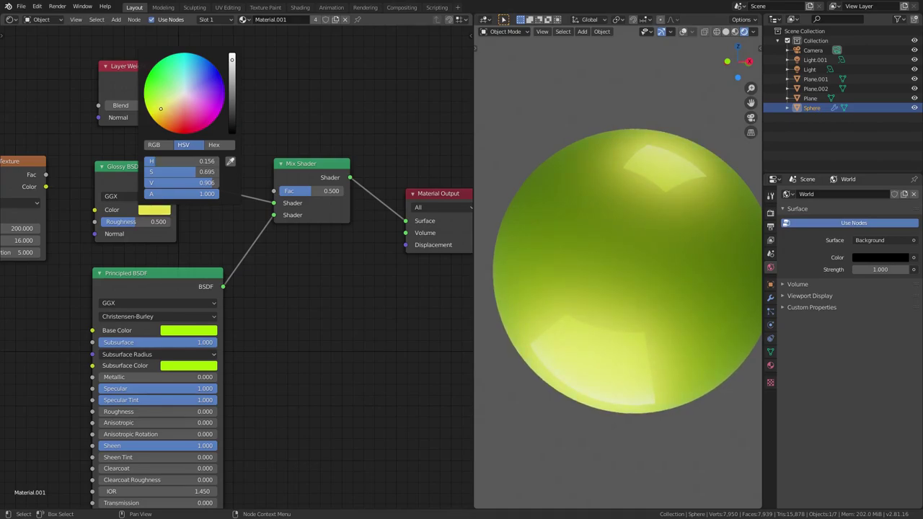
scroll(653, 247, down, 3)
middle_drag(653, 248, 690, 235)
scroll(647, 238, up, 2)
scroll(692, 247, up, 1)
middle_drag(269, 336, 317, 358)
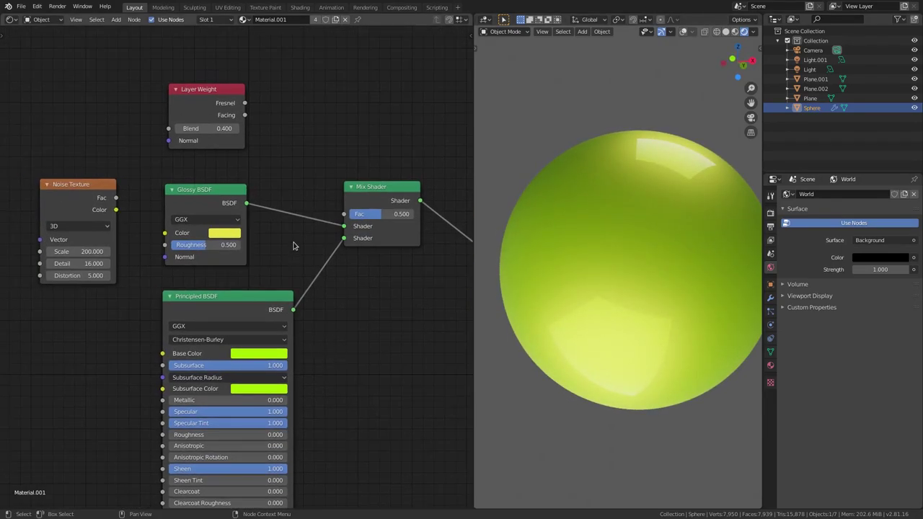
Move the unconnected Noise Texture node slightly up beside the Glossy BSDF and view the sphere's upper highlight up close
drag(90, 192, 87, 178)
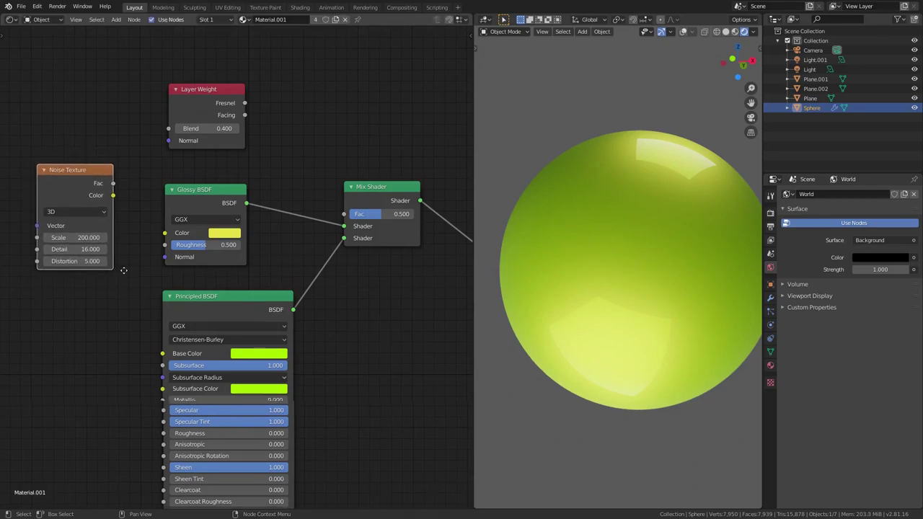
middle_drag(119, 274, 150, 249)
scroll(642, 232, up, 1)
scroll(649, 209, up, 3)
mouse_move(660, 185)
middle_down()
mouse_move(604, 222)
mouse_move(598, 244)
mouse_move(637, 250)
middle_up()
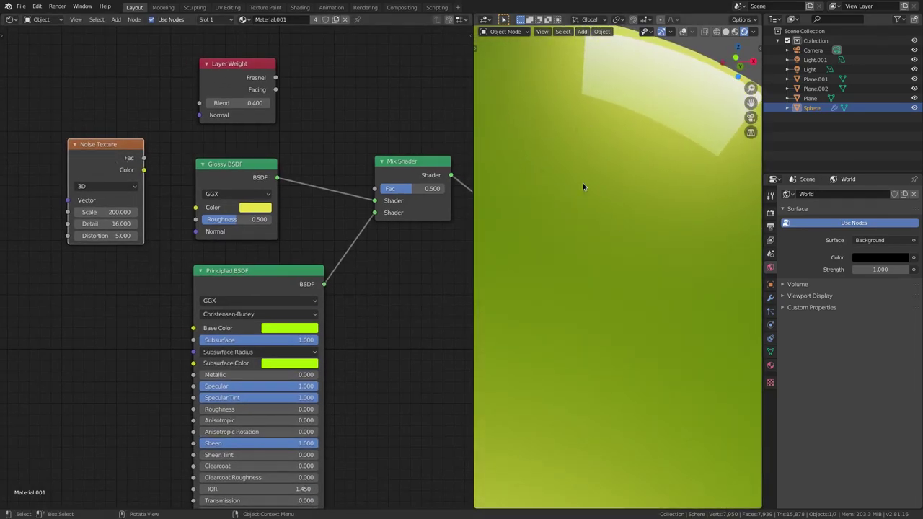
middle_drag(104, 293, 137, 274)
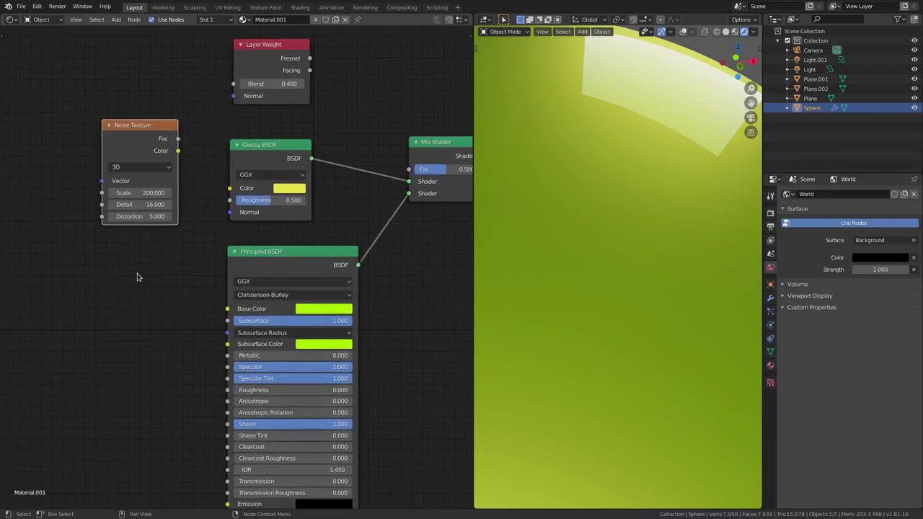
key(shift+a)
click(104, 276)
text(noise)
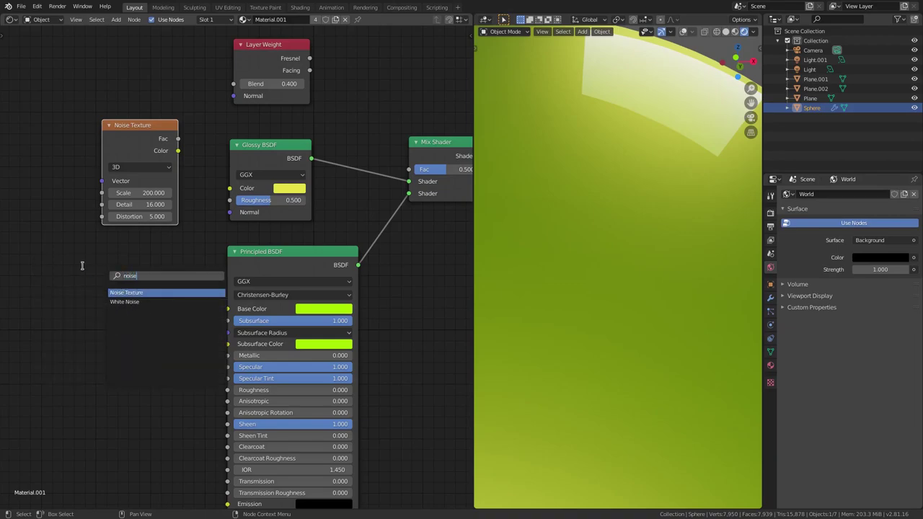
click(73, 263)
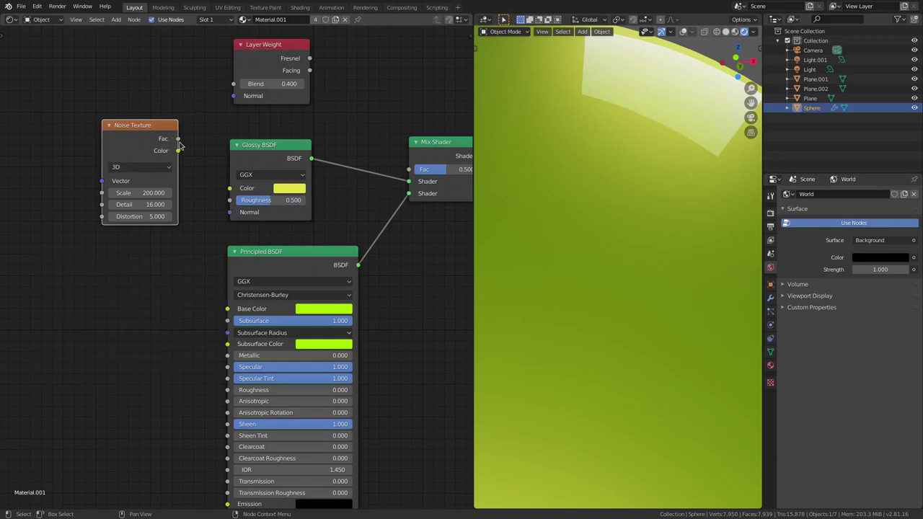
Connect the Noise Texture's Fac output to the Glossy BSDF's Roughness and align the Noise Texture node with the Glossy BSDF
drag(179, 152, 229, 200)
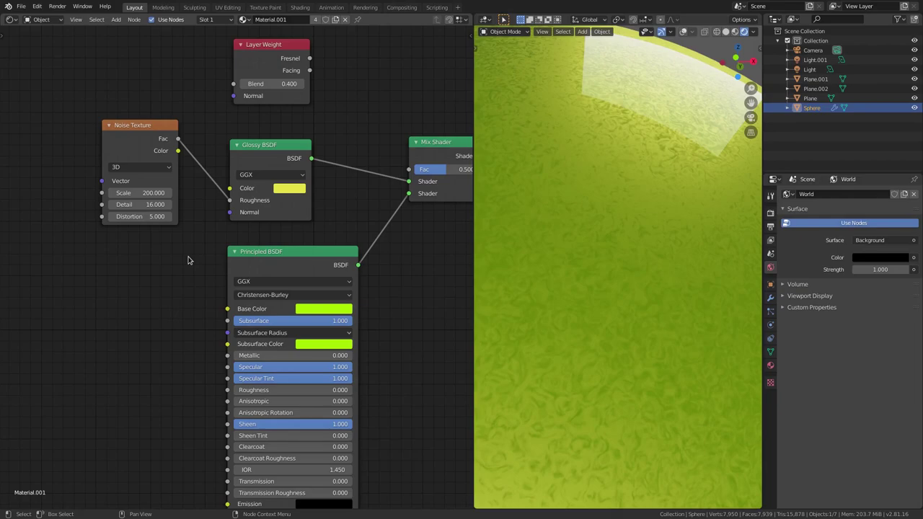
click(143, 218)
click(143, 148)
drag(140, 127, 147, 148)
Set the Noise Texture's Distortion to 0
click(151, 236)
text(0)
key(Return)
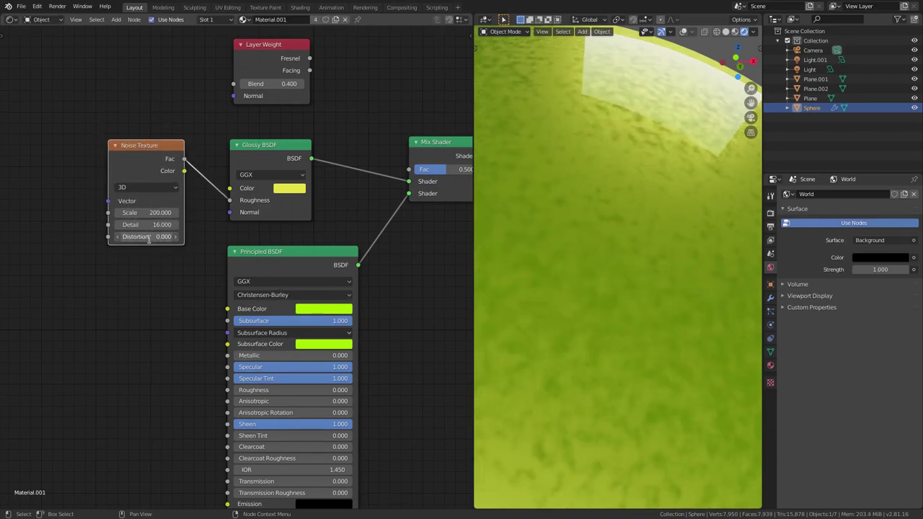
click(149, 239)
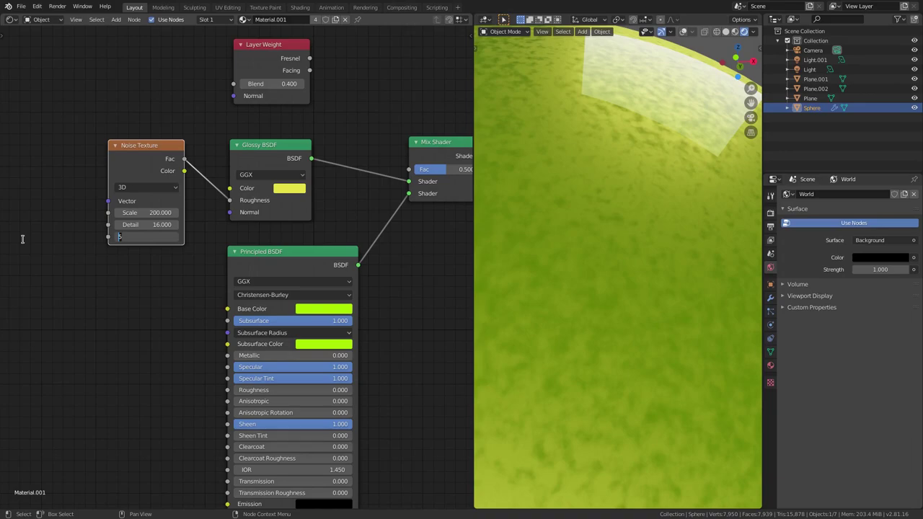
text(0)
key(Return)
Set the Noise Texture's Detail to 0 and its Scale to 5, checking the effect on the whole sphere
click(138, 224)
text(000)
key(Return)
click(147, 213)
text(5)
key(Return)
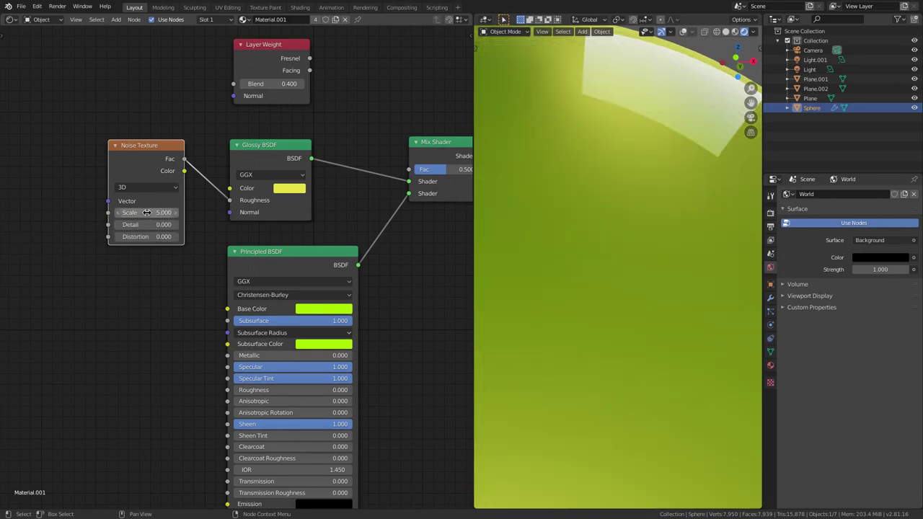
scroll(605, 236, down, 6)
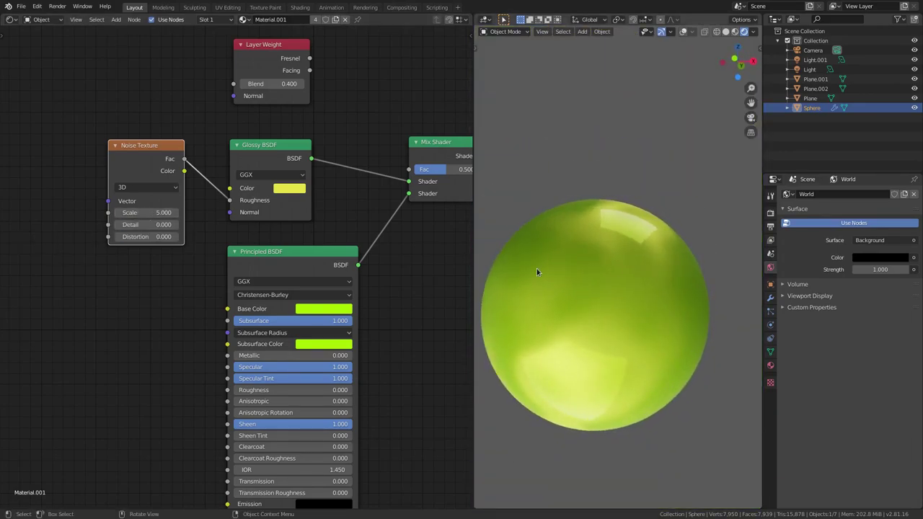
Try the Noise Texture's Scale at 100 and at 500, comparing the grain on the sphere
click(137, 212)
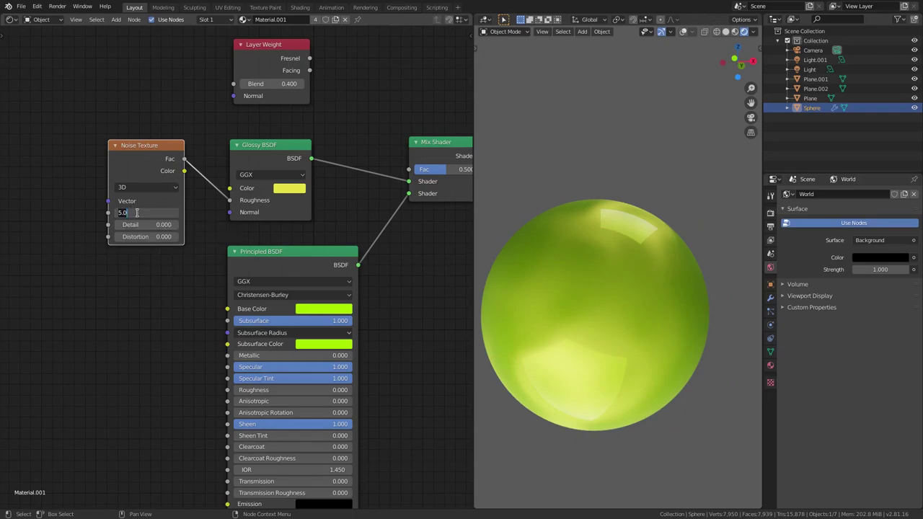
text(100)
key(Return)
scroll(617, 314, up, 4)
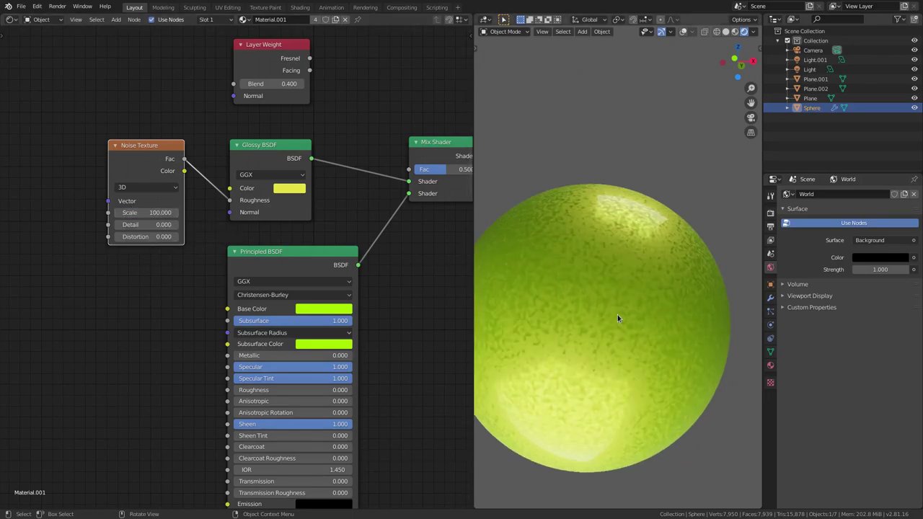
click(151, 211)
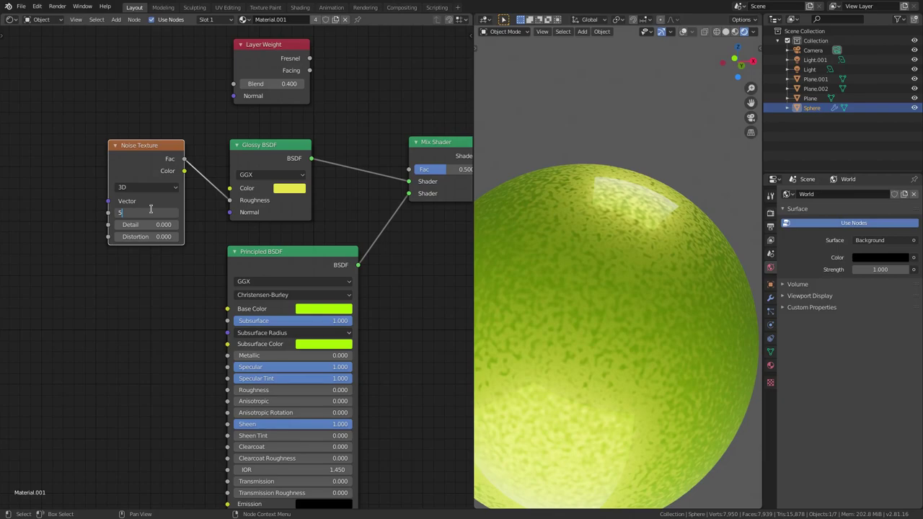
text(500)
key(Return)
scroll(636, 310, up, 2)
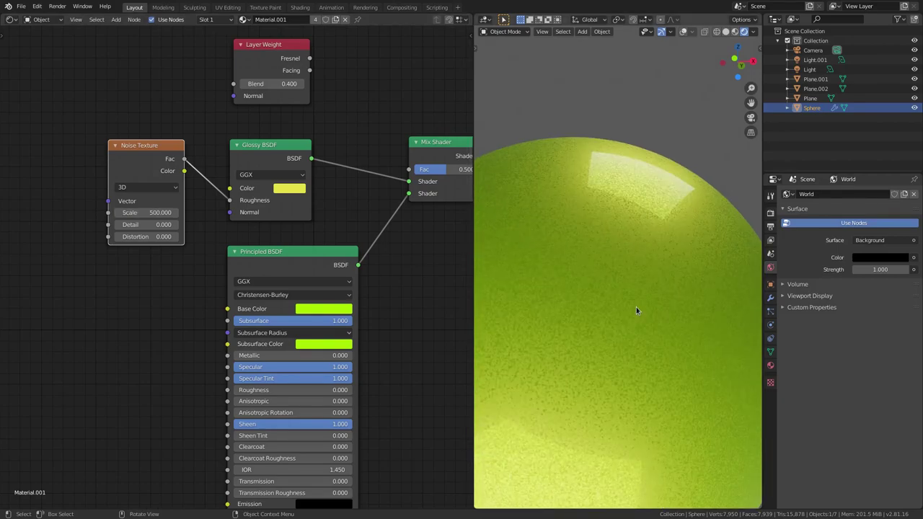
Set the Noise Texture's Scale to 100, Detail to 16 and Distortion to 5, and inspect the sphere's surface
click(148, 210)
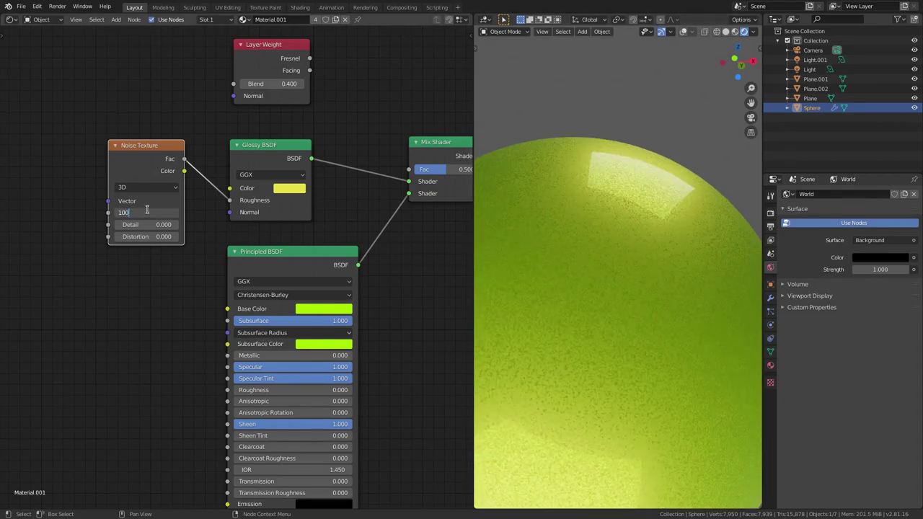
text(100)
key(Return)
drag(156, 225, 237, 225)
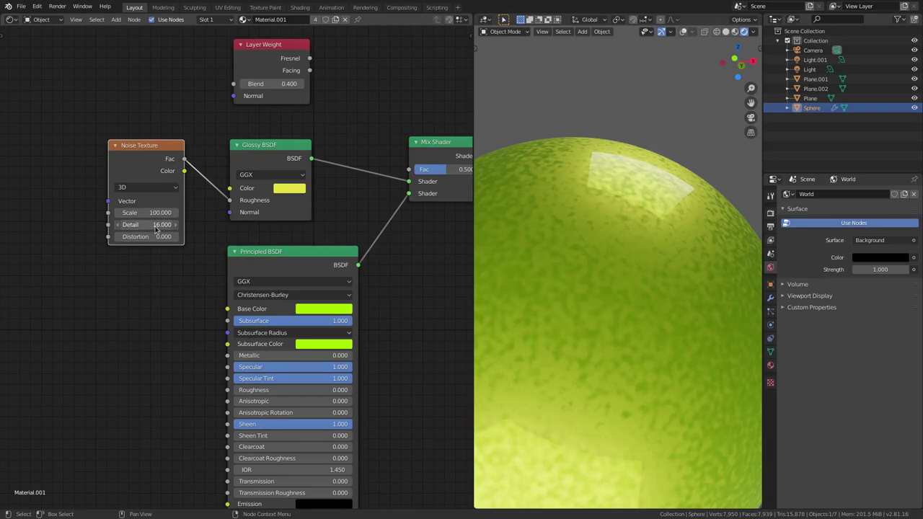
click(140, 240)
text(5)
key(Return)
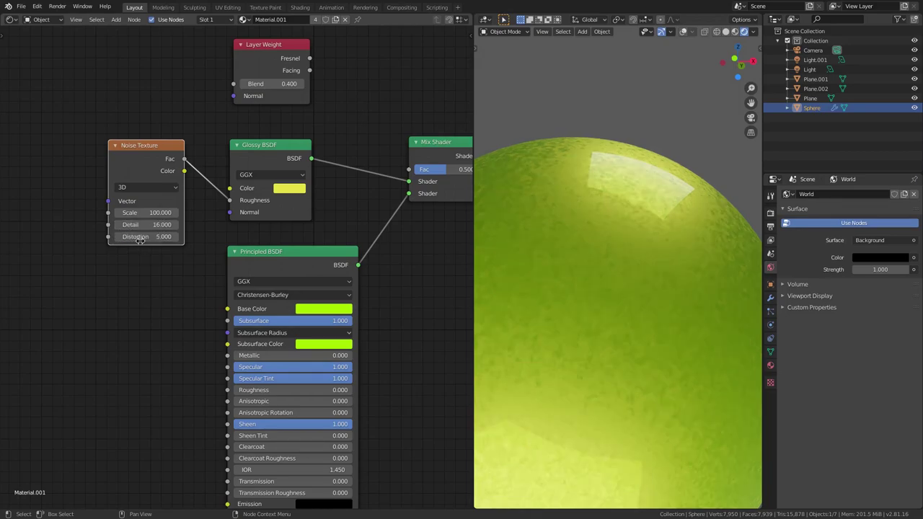
scroll(600, 306, down, 4)
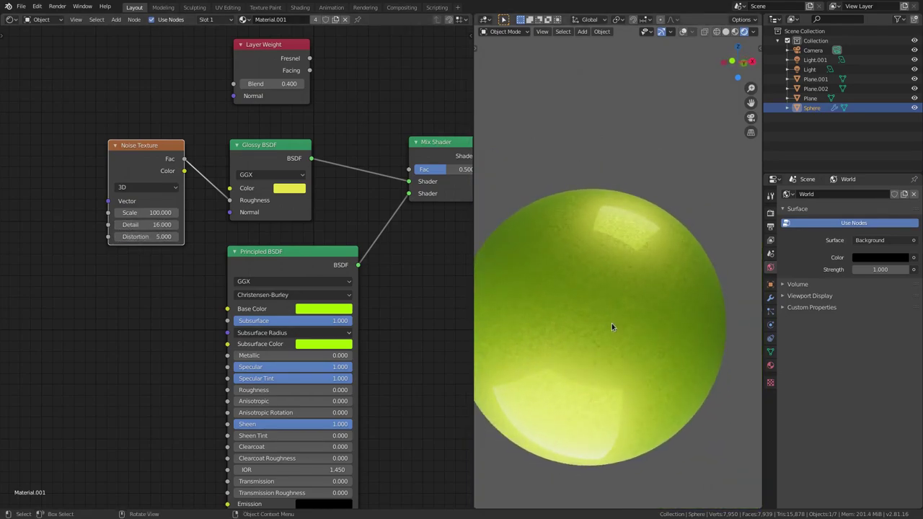
scroll(606, 317, up, 1)
scroll(601, 305, down, 3)
scroll(651, 305, up, 4)
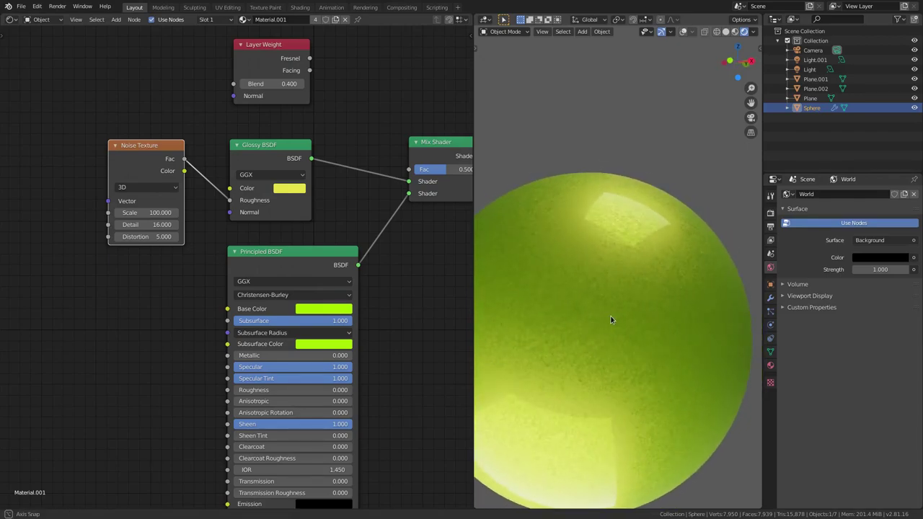
middle_drag(611, 320, 681, 291)
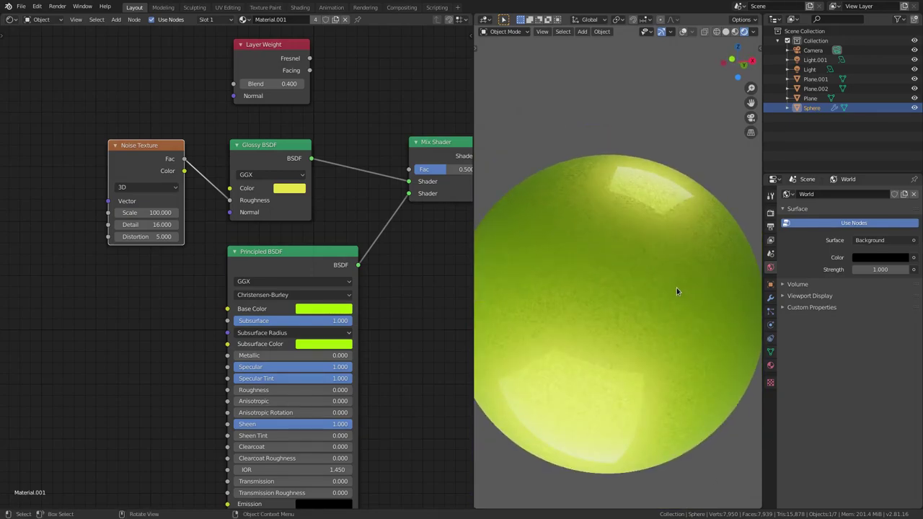
Try a Noise Texture Scale of 500 on the sphere and return the value to 100
click(139, 213)
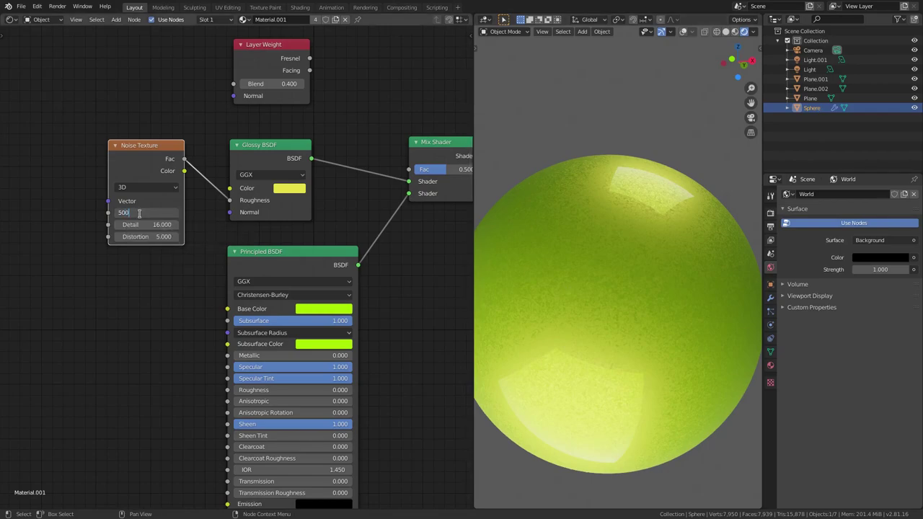
text(500)
key(Return)
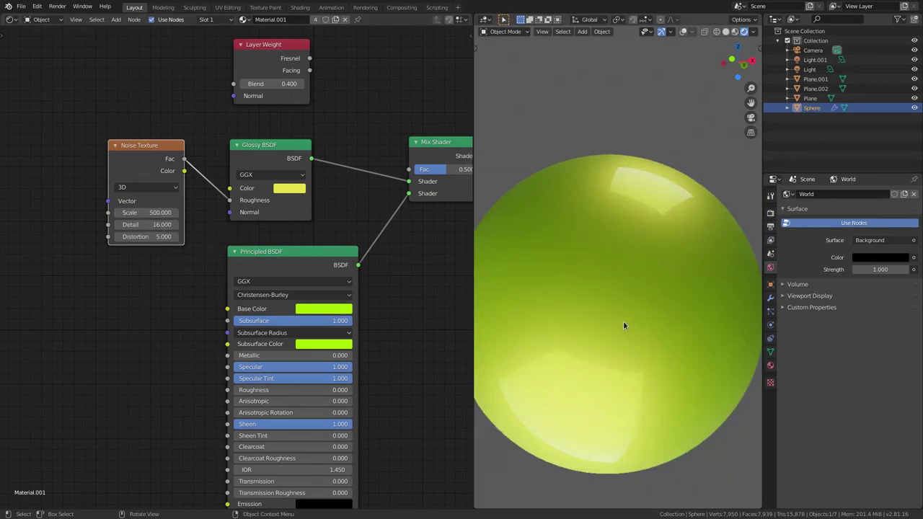
mouse_move(624, 326)
middle_down()
mouse_move(596, 317)
mouse_move(603, 295)
mouse_move(648, 334)
mouse_move(623, 336)
mouse_move(620, 320)
mouse_move(664, 335)
mouse_move(719, 325)
mouse_move(718, 305)
mouse_move(737, 330)
mouse_move(676, 339)
mouse_move(603, 327)
middle_up()
double_click(139, 211)
text(100)
key(Return)
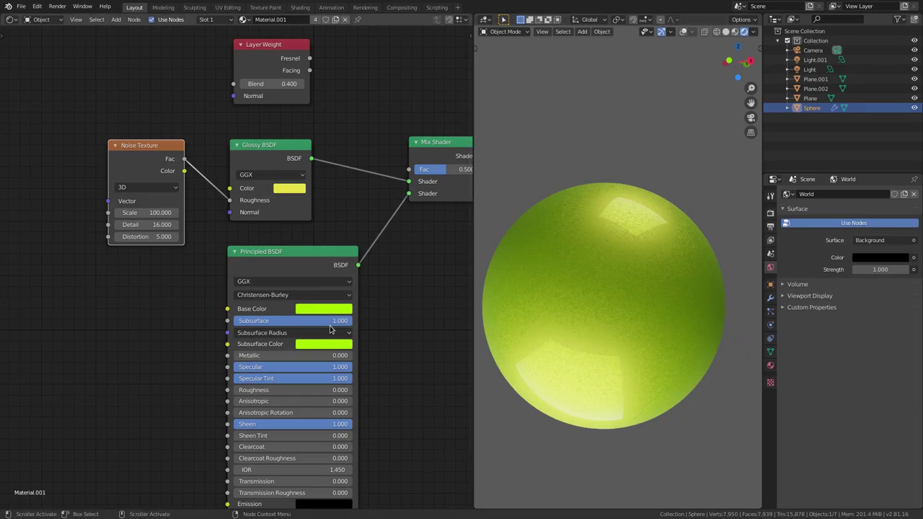
Try the Noise Texture's Scale at 1000 and at 50, comparing the surface pattern up close
click(157, 213)
text(100.0)
key(Return)
scroll(618, 267, up, 5)
mouse_move(620, 243)
middle_down()
mouse_move(638, 247)
mouse_move(679, 287)
middle_up()
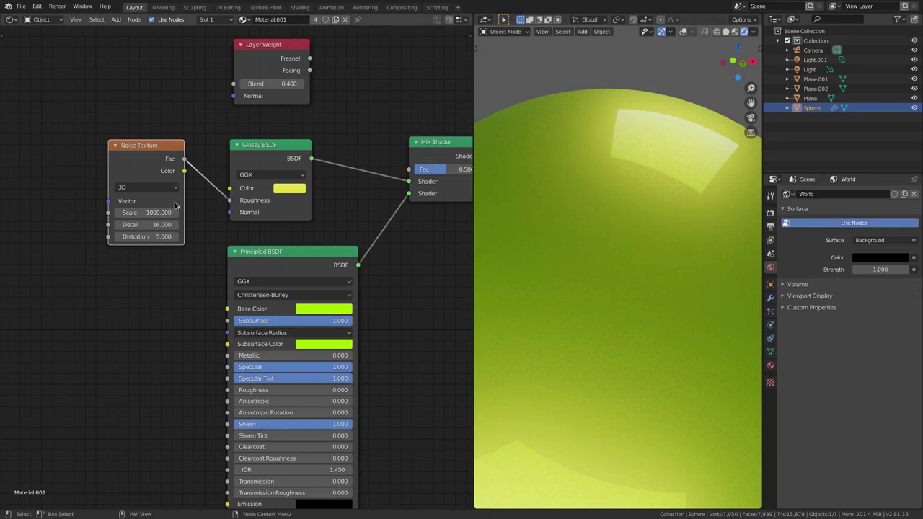
click(144, 213)
text(50)
key(Return)
scroll(545, 248, down, 5)
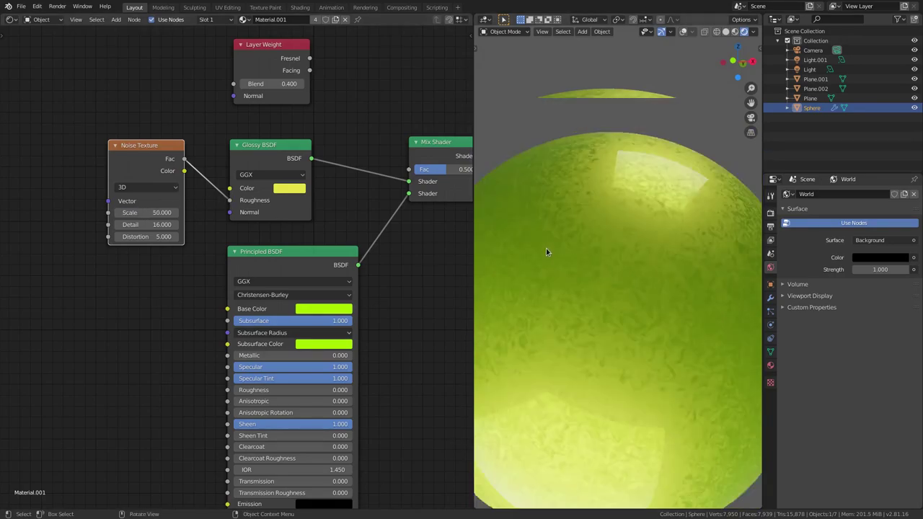
Set the Noise Texture's Scale to 100 and check the result on the whole sphere
click(136, 214)
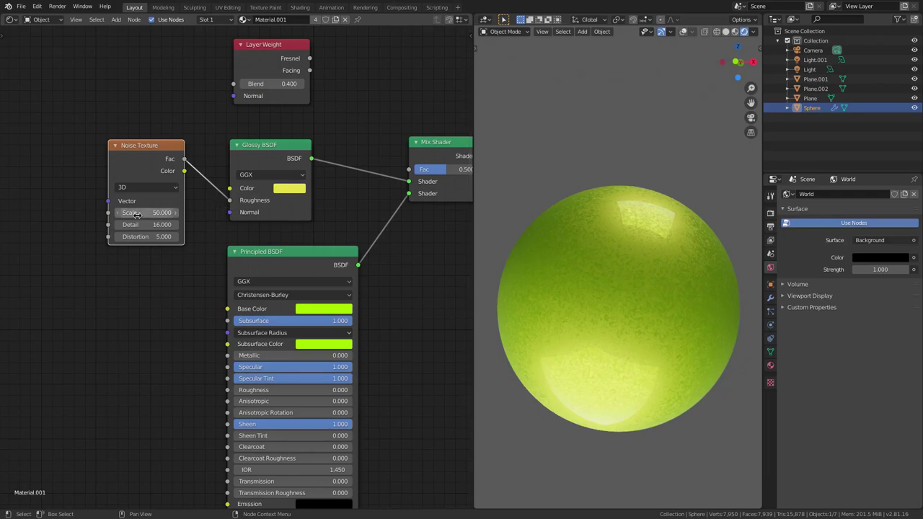
text(100)
key(Return)
middle_drag(608, 292, 647, 308)
scroll(151, 257, down, 3)
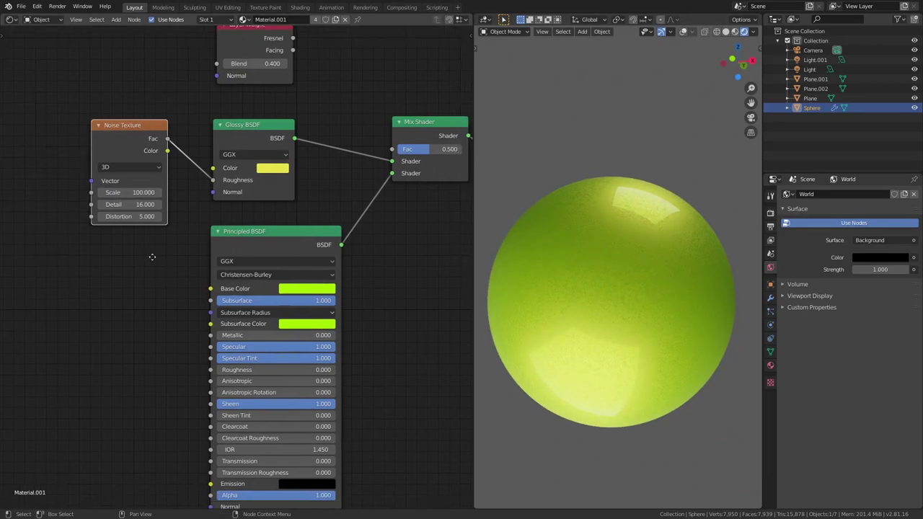
Shift the Layer Weight node slightly away from the shaders and disconnect the Glossy BSDF from the Mix Shader
middle_drag(184, 275, 172, 289)
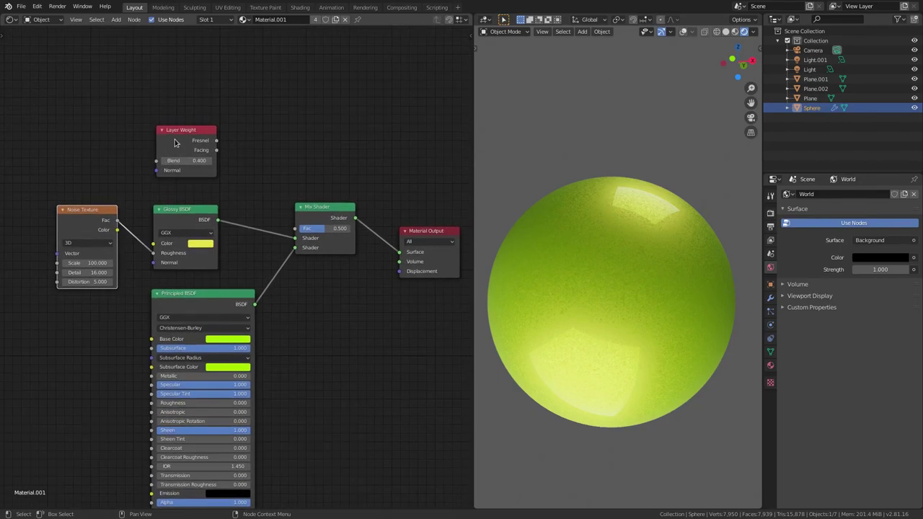
drag(175, 142, 183, 136)
scroll(319, 198, up, 1)
middle_drag(319, 194, 322, 210)
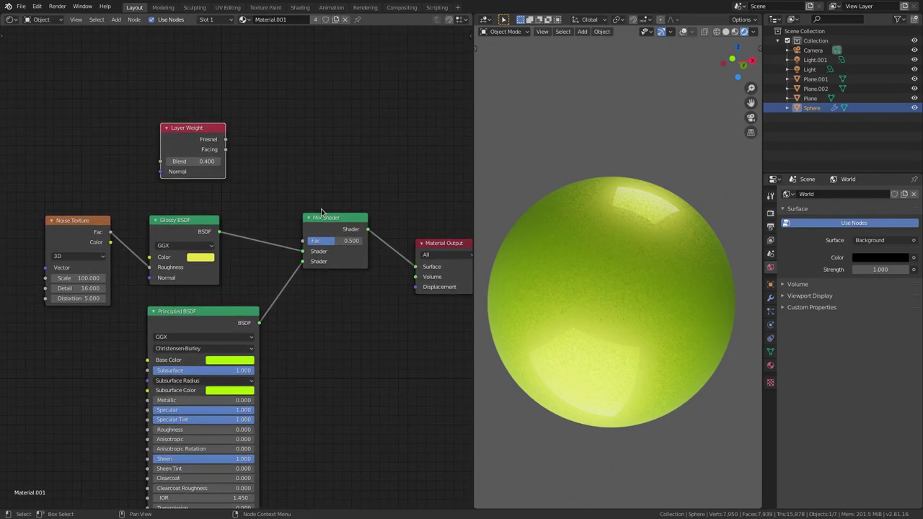
scroll(321, 210, up, 1)
drag(308, 251, 240, 224)
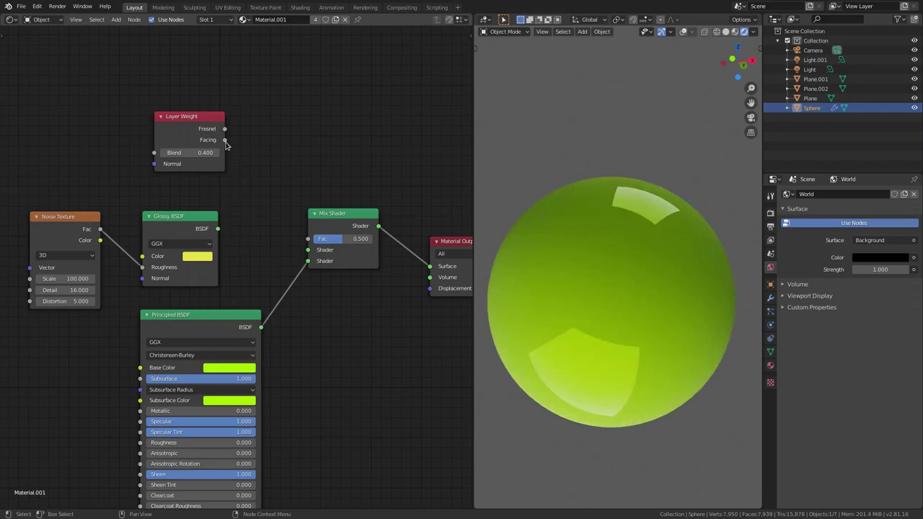
Connect the Layer Weight's Facing output to the Mix Shader's Fac input
drag(226, 141, 308, 239)
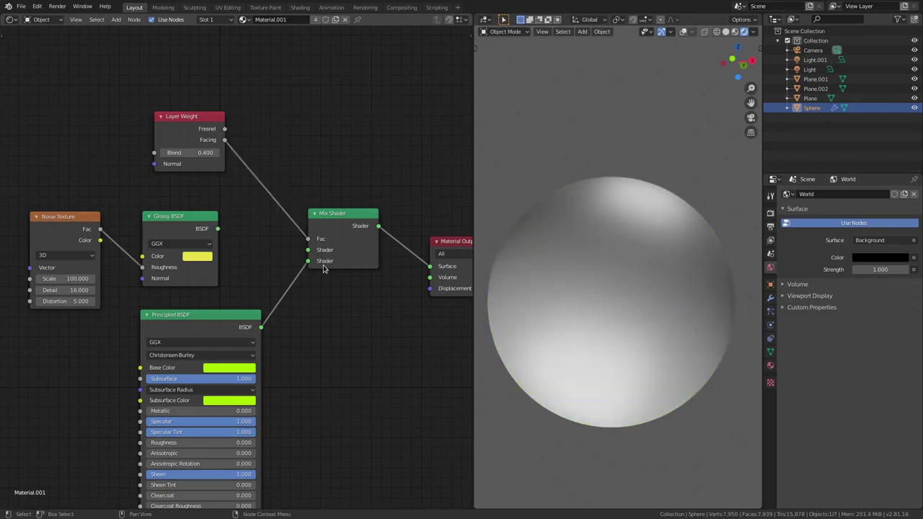
middle_drag(339, 128, 324, 136)
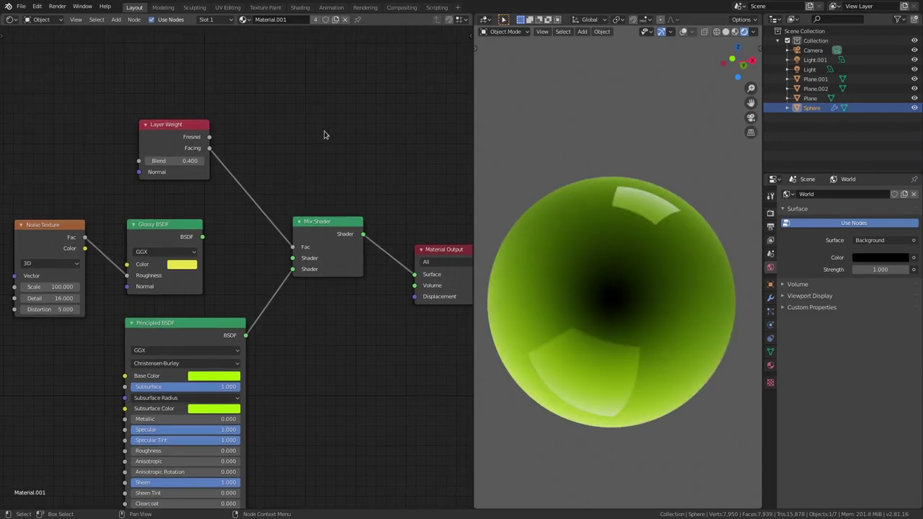
Try a Math node beside the Layer Weight node, changing its operation, and delete it
key(shift+a)
click(324, 131)
text(layer)
key(shift+a)
text(math)
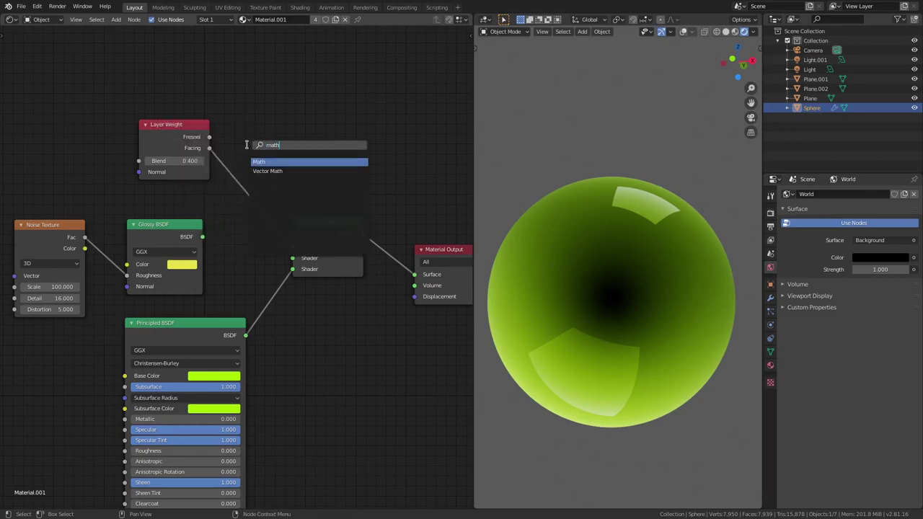
key(Return)
click(298, 169)
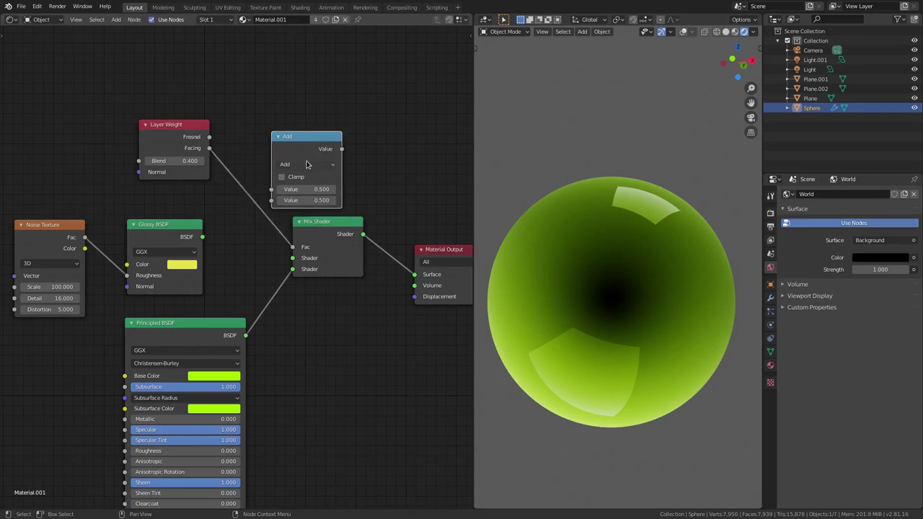
click(306, 165)
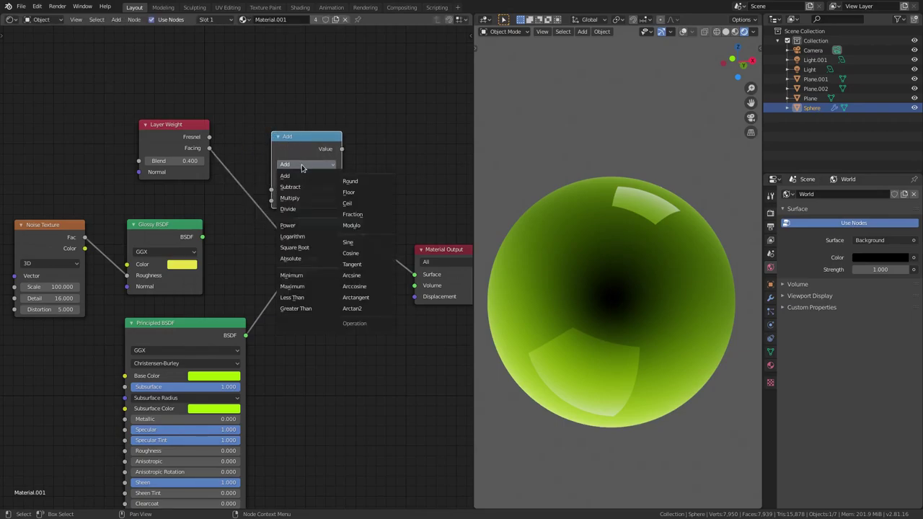
click(305, 225)
key(x)
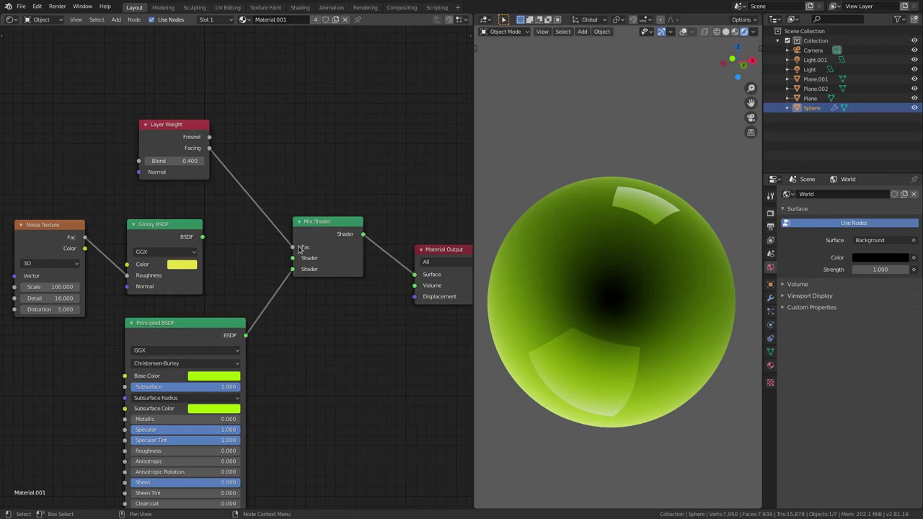
Nudge the Layer Weight node closer to the Glossy BSDF and try its Blend at 0.5 and 0.3, comparing the sphere
drag(160, 126, 185, 137)
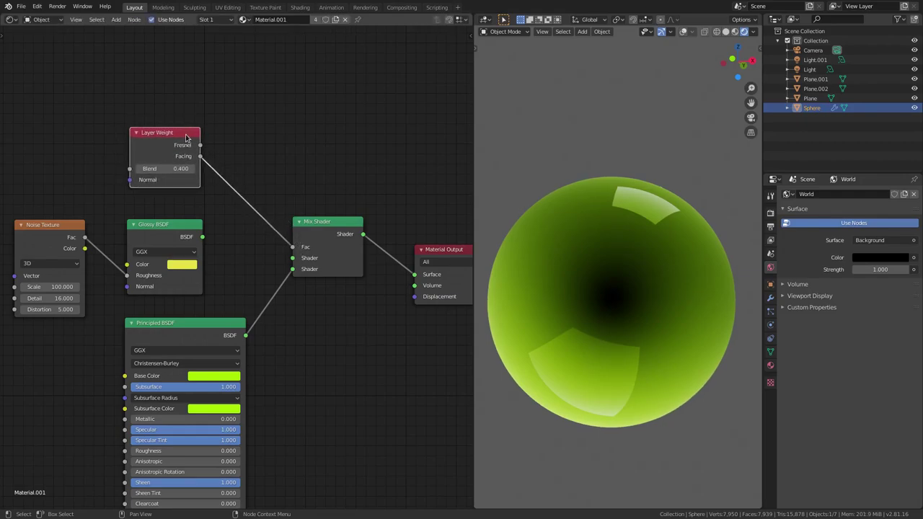
click(164, 170)
text(0.5)
key(Return)
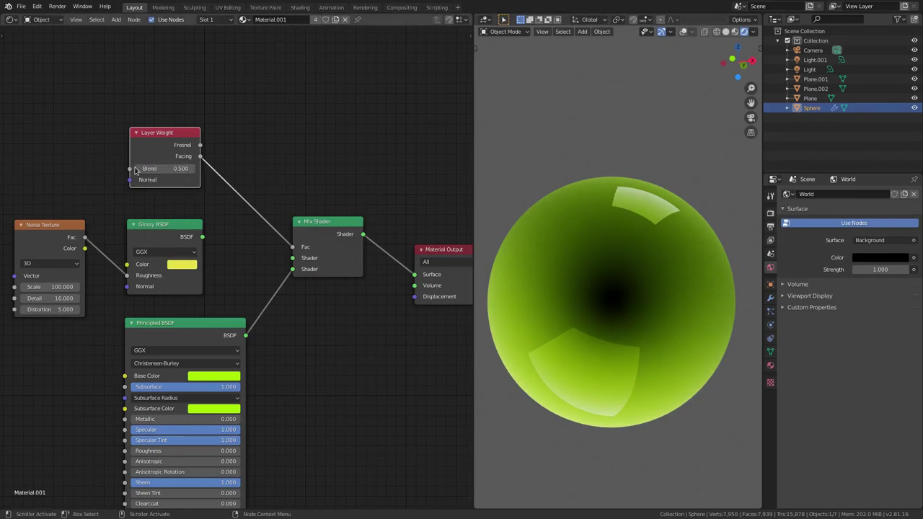
click(140, 170)
click(141, 171)
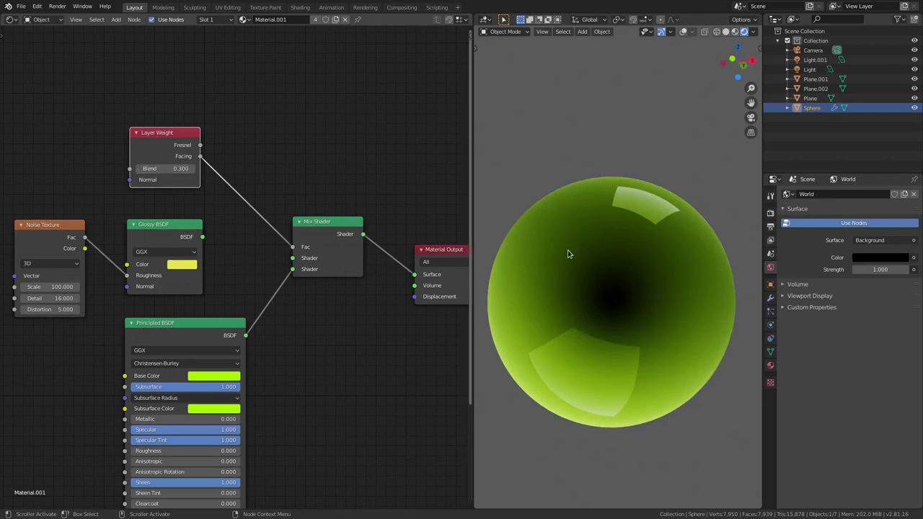
scroll(567, 253, down, 2)
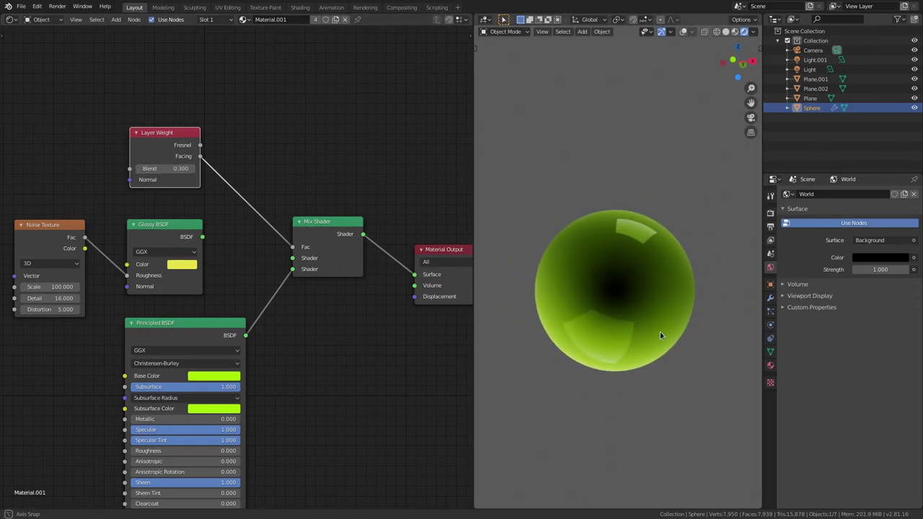
mouse_move(660, 333)
middle_down()
mouse_move(593, 313)
mouse_move(670, 319)
mouse_move(705, 345)
mouse_move(669, 299)
mouse_move(670, 315)
mouse_move(696, 291)
mouse_move(671, 302)
mouse_move(706, 251)
mouse_move(747, 256)
mouse_move(705, 252)
mouse_move(615, 276)
mouse_move(583, 260)
mouse_move(596, 247)
mouse_move(751, 257)
mouse_move(655, 296)
mouse_move(509, 317)
mouse_move(686, 263)
mouse_move(592, 241)
mouse_move(511, 268)
mouse_move(672, 263)
mouse_move(649, 261)
middle_up()
scroll(603, 308, up, 1)
scroll(670, 299, up, 1)
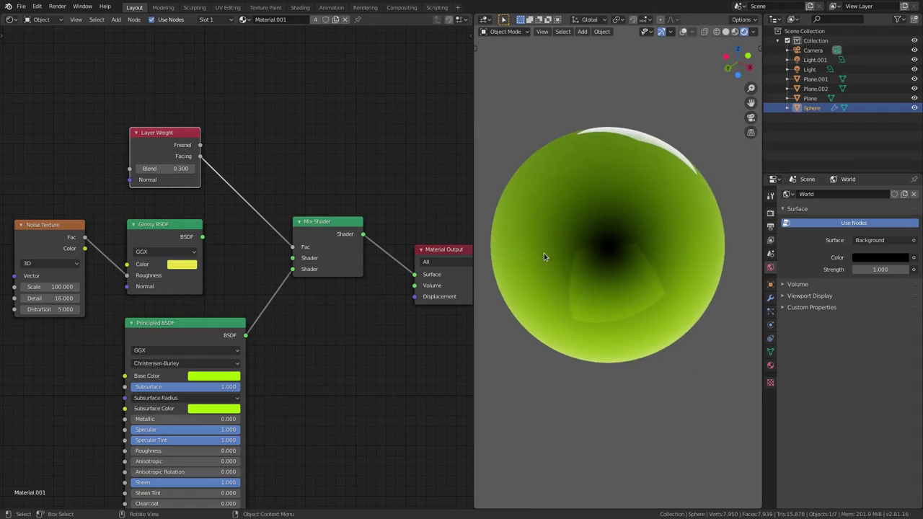
Try the Layer Weight's Blend at 0.5 again and set it to 0.2
click(192, 169)
click(192, 169)
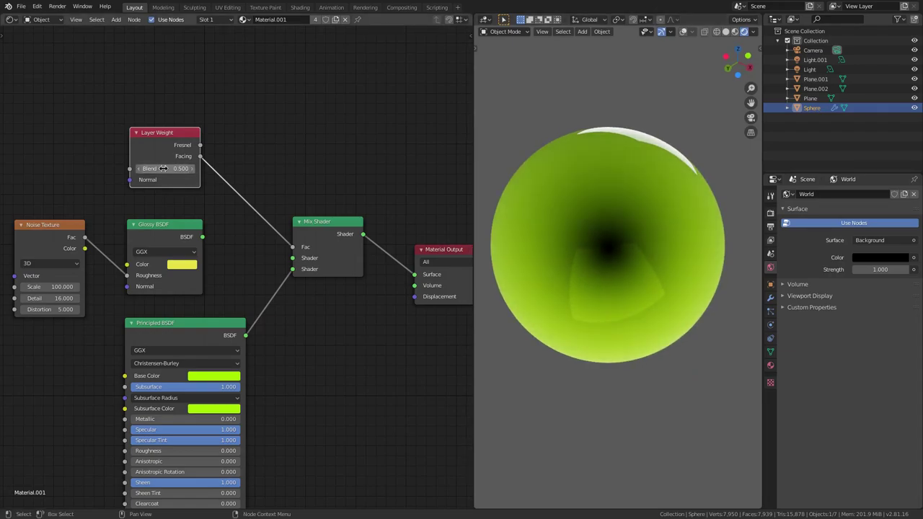
click(139, 169)
click(139, 169)
click(139, 169)
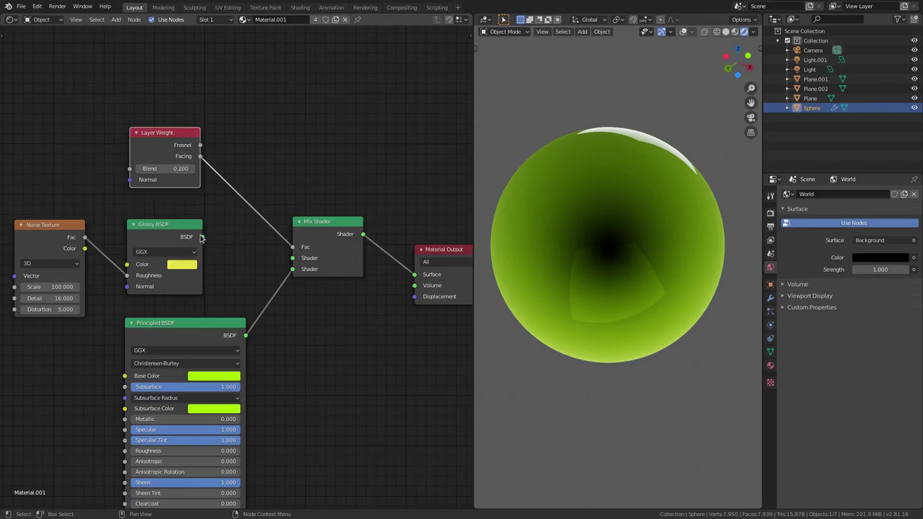
Connect the Glossy BSDF output to the Mix Shader's first Shader input and check the sphere from another angle
drag(202, 237, 210, 198)
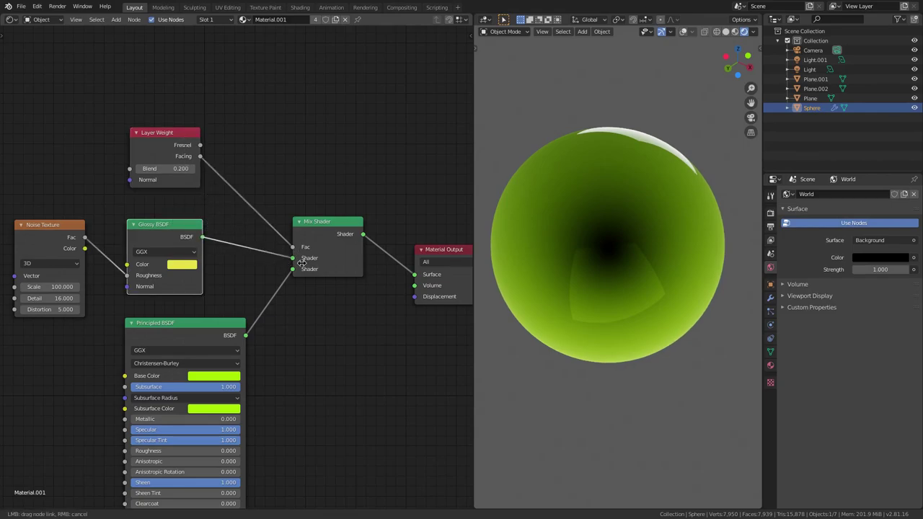
drag(302, 261, 294, 258)
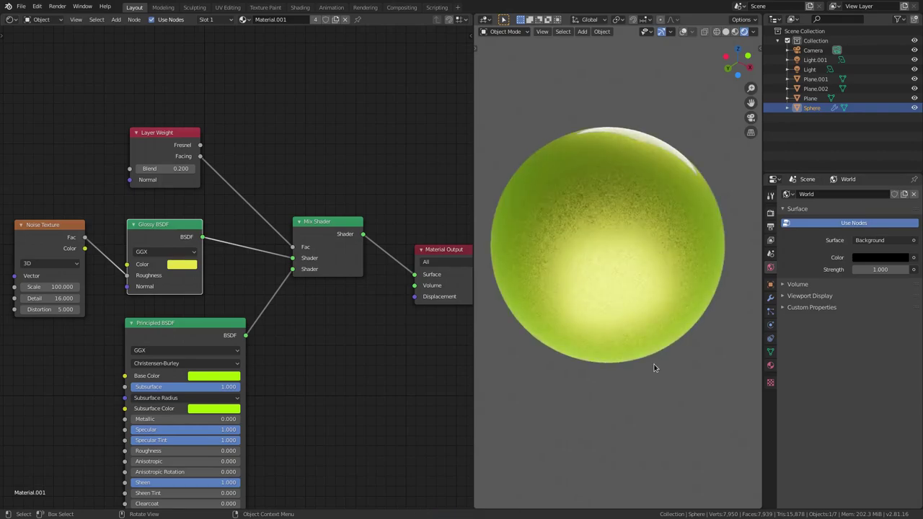
middle_drag(654, 366, 526, 326)
Set the Principled BSDF's Base Color to pink and copy that color to its Subsurface Color
middle_drag(224, 361, 233, 339)
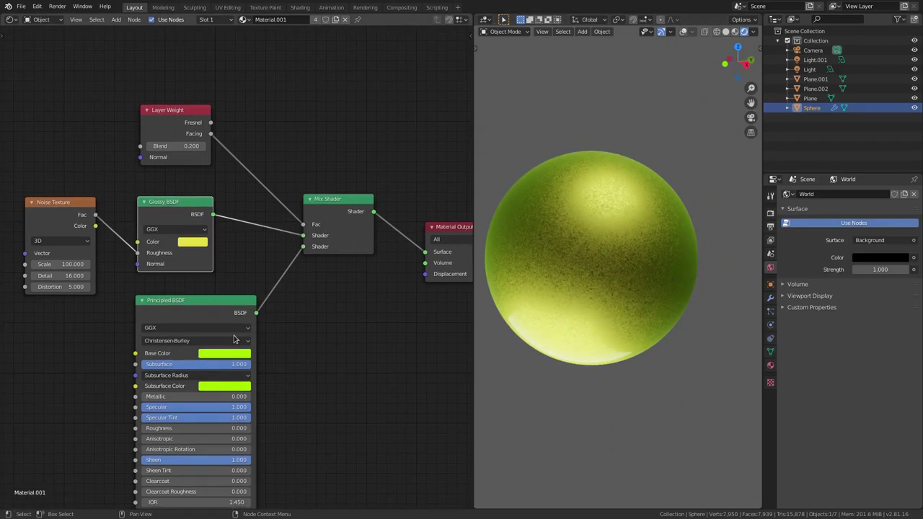
click(235, 356)
drag(229, 308, 254, 308)
drag(257, 211, 250, 272)
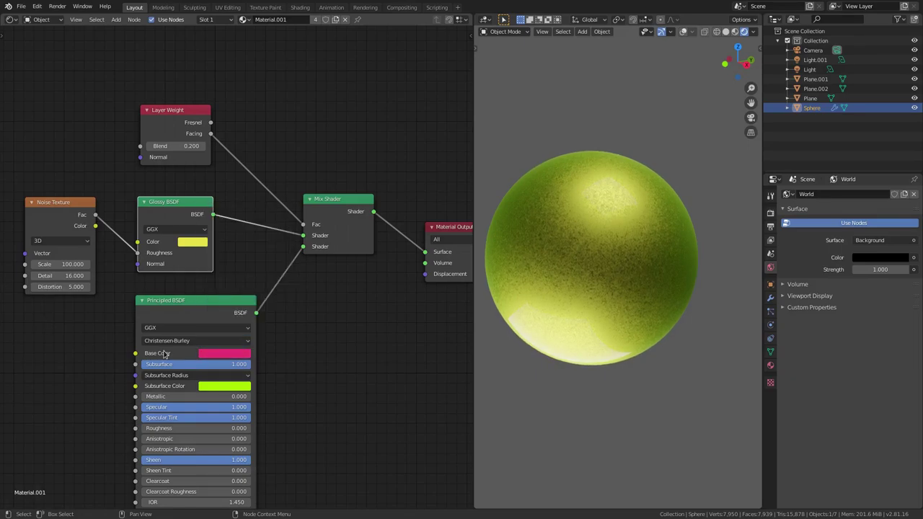
drag(215, 354, 215, 386)
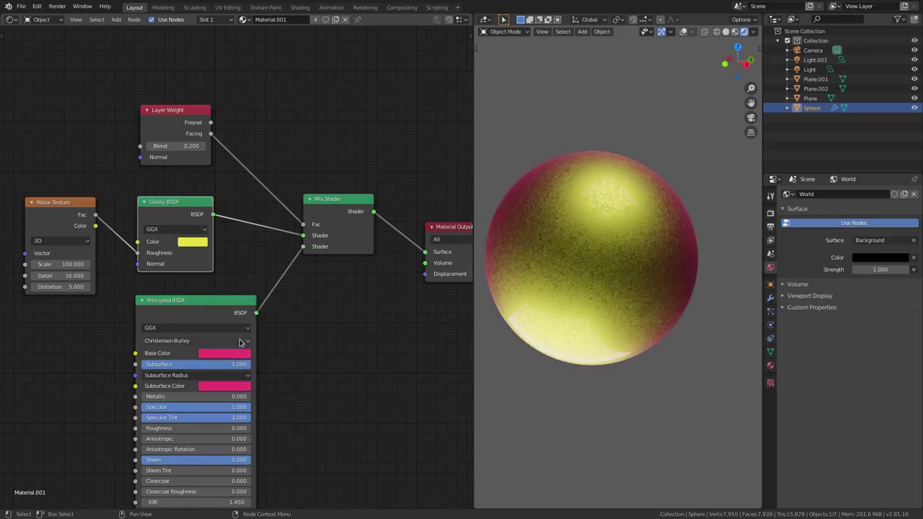
Copy the pink to the Glossy BSDF's Color and shift it to crimson red
drag(183, 258, 187, 246)
click(188, 246)
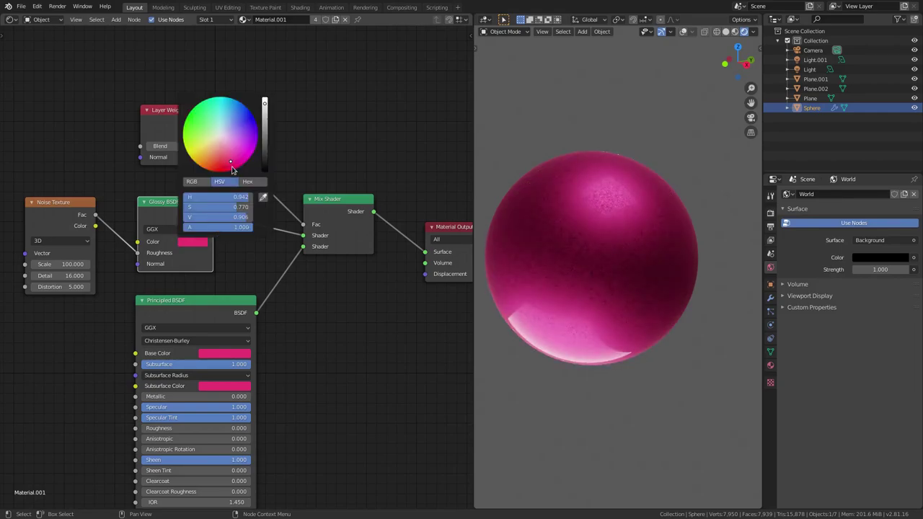
click(225, 166)
Shift the Principled BSDF's Base Color to crimson (H 0.984, S 0.800, V 0.906) and make its Subsurface Color crimson as well
click(191, 241)
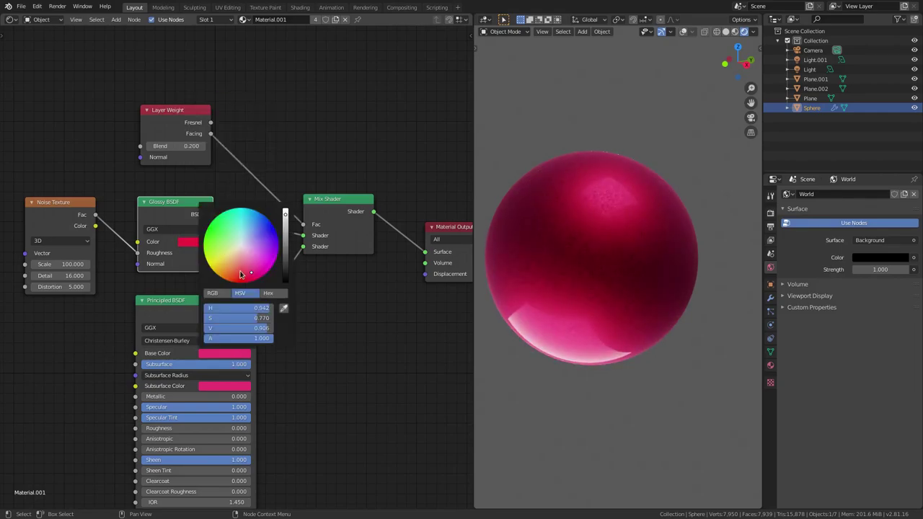
click(243, 275)
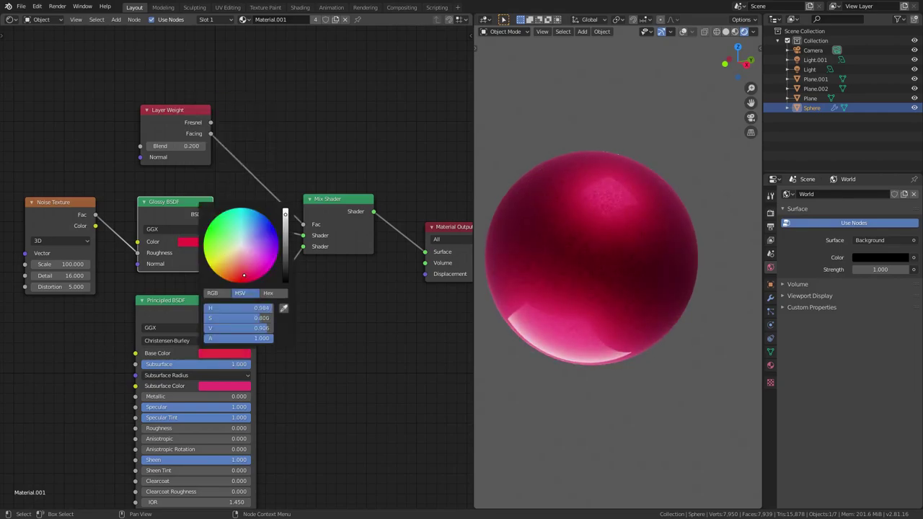
click(216, 387)
click(251, 311)
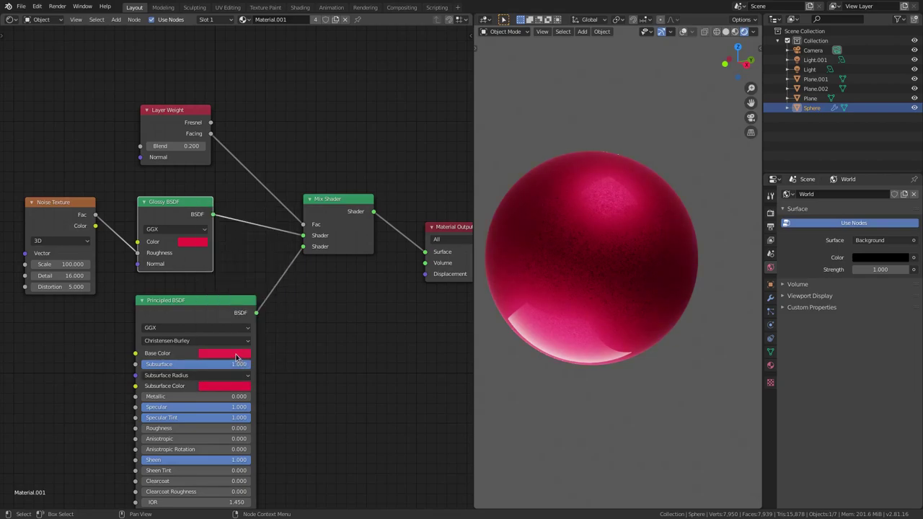
Lighten the Glossy BSDF's Color to a less saturated red with S 0.670 and check the sphere
click(199, 244)
mouse_move(225, 159)
mouse_down()
mouse_move(223, 148)
mouse_move(226, 160)
mouse_up()
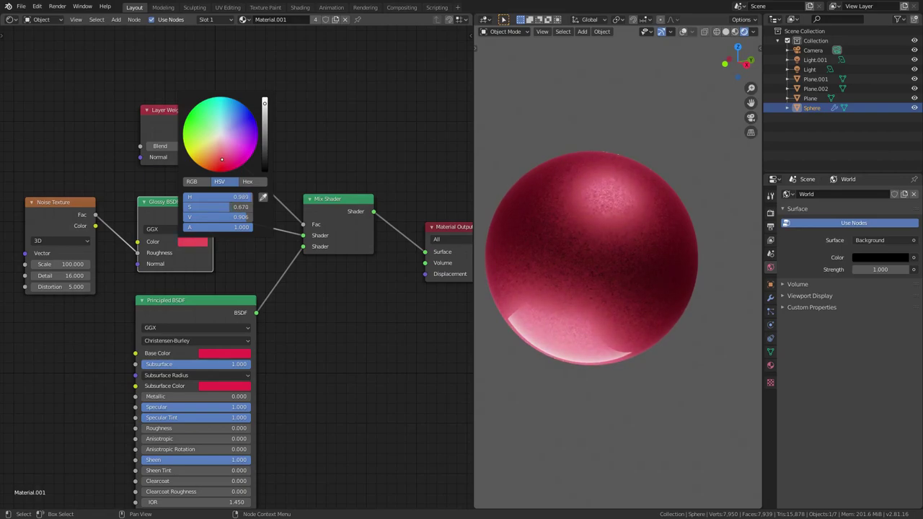
middle_drag(606, 270, 759, 268)
scroll(581, 246, down, 2)
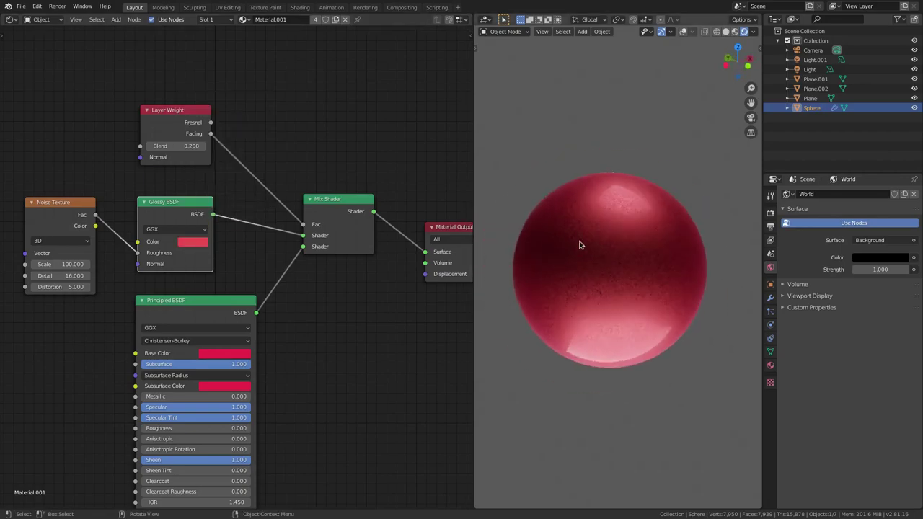
Set the Noise Texture's Scale to 500
click(55, 264)
text(50)
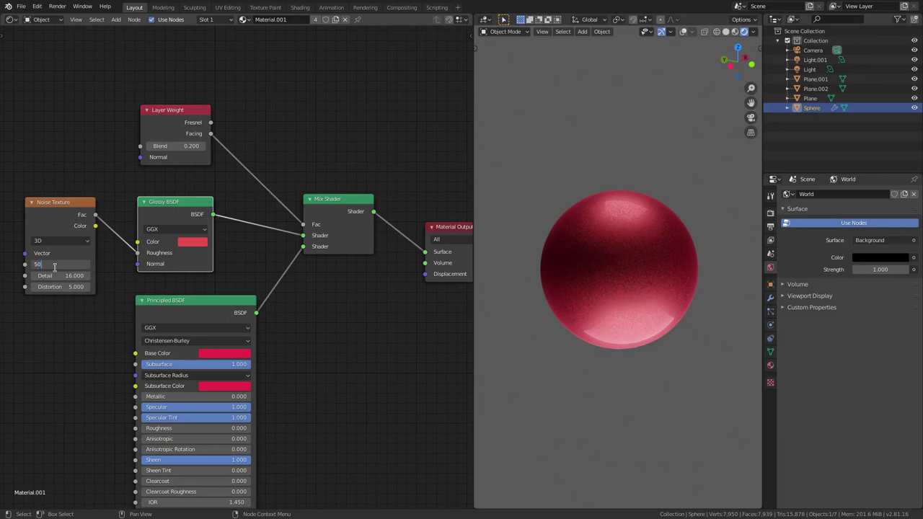
text(0)
key(Return)
Examine the red sphere's fine noise pattern and reflections from several angles, up close and as a whole
scroll(620, 287, up, 4)
middle_drag(620, 286, 714, 260)
scroll(615, 248, down, 2)
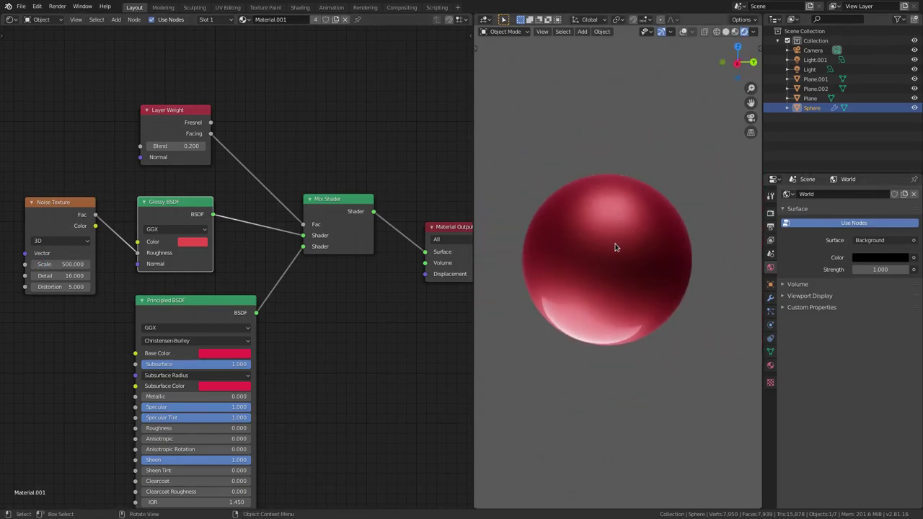
middle_drag(615, 248, 573, 248)
scroll(649, 270, up, 2)
middle_drag(649, 270, 620, 280)
middle_drag(620, 280, 478, 329)
scroll(671, 285, up, 1)
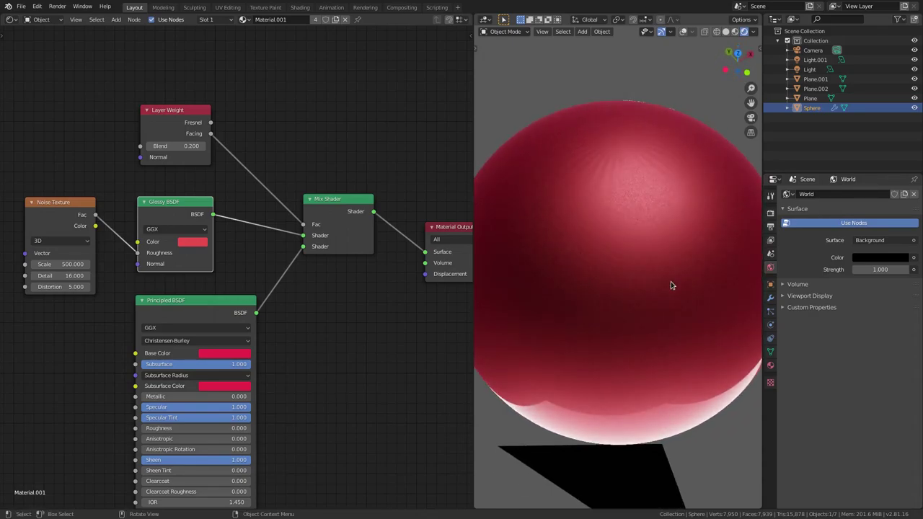
middle_drag(671, 286, 641, 224)
scroll(656, 281, down, 3)
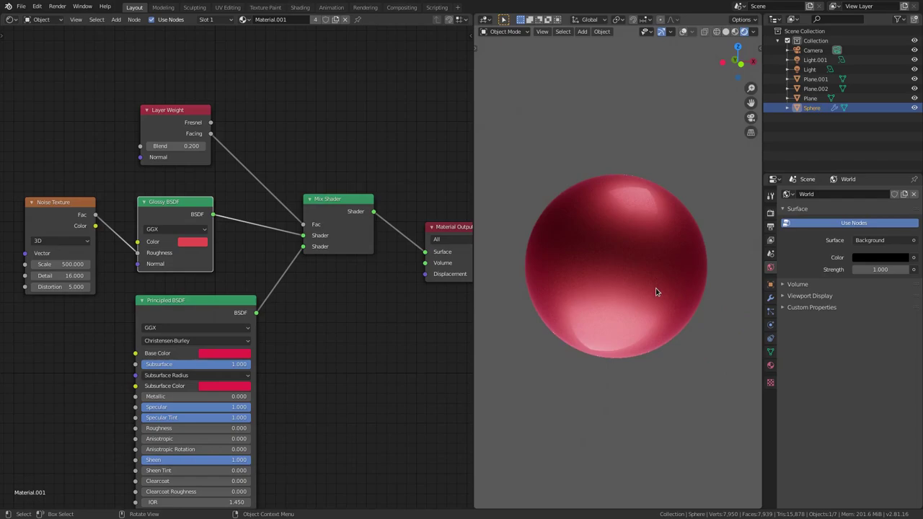
scroll(655, 288, up, 5)
mouse_move(652, 264)
middle_down()
mouse_move(669, 265)
mouse_move(644, 264)
middle_up()
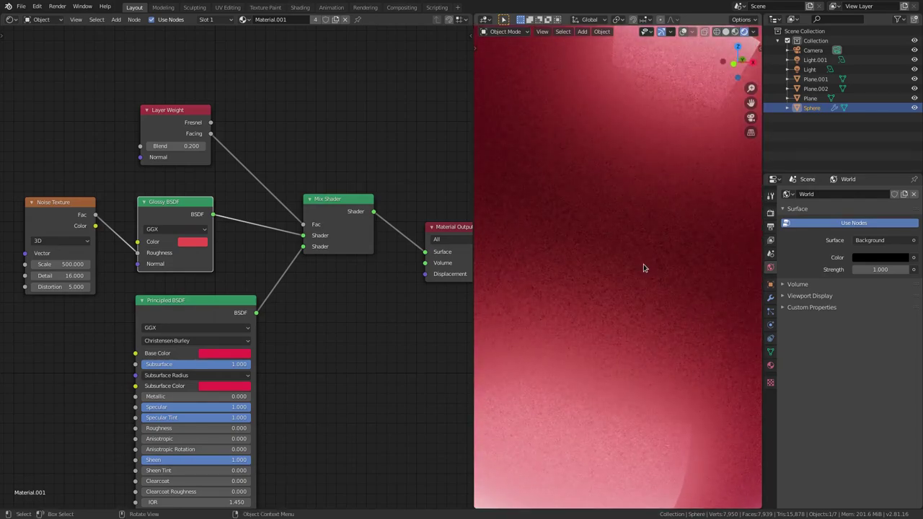
scroll(643, 265, down, 3)
Set the Noise Texture's Scale to 50 and check the coarser pattern around the whole sphere
click(67, 264)
text(5)
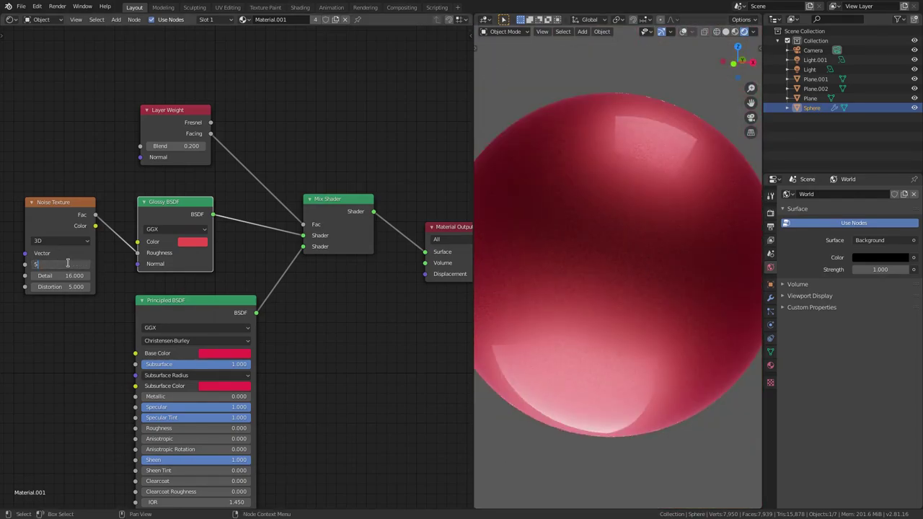
text(0)
key(Return)
scroll(580, 295, down, 3)
middle_drag(580, 295, 723, 304)
scroll(625, 321, down, 2)
middle_drag(624, 321, 751, 321)
scroll(610, 264, up, 1)
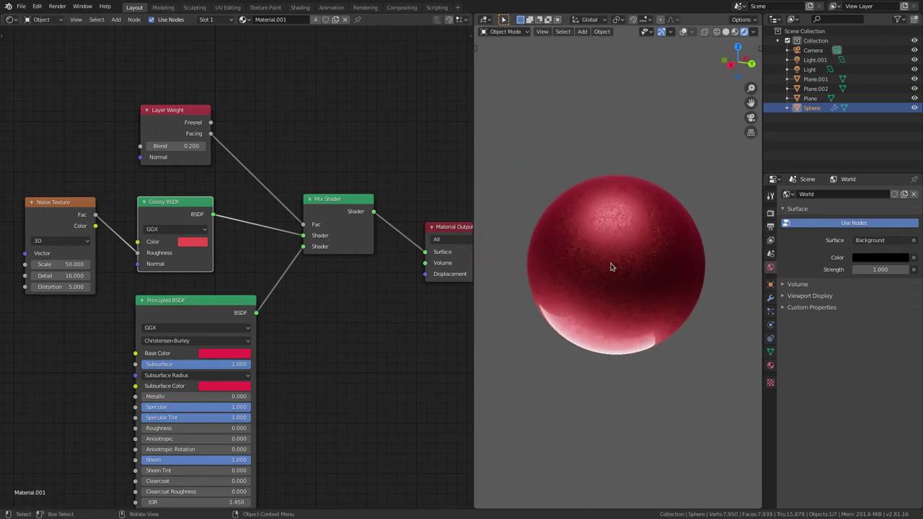
Try the Noise Texture's Scale at 500 and 10, return it to 50 and check the sphere
click(54, 264)
text(5)
click(58, 265)
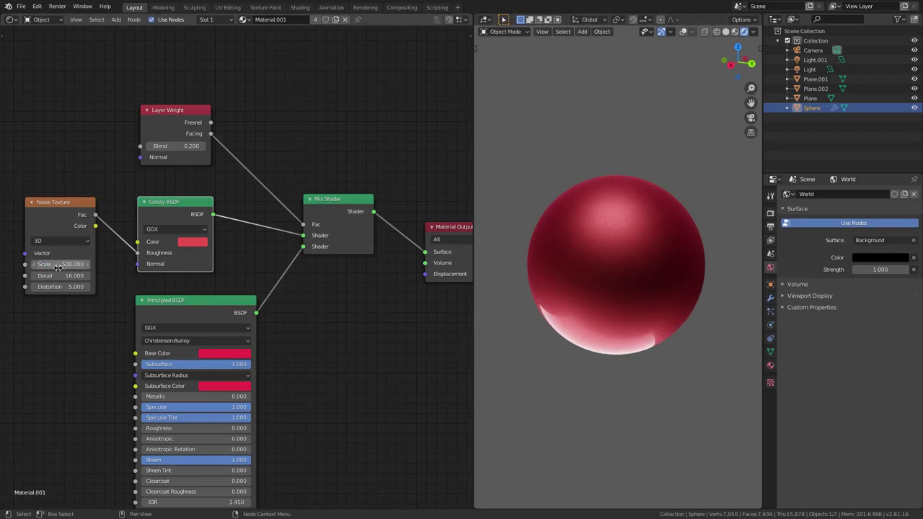
text(500.0)
key(Return)
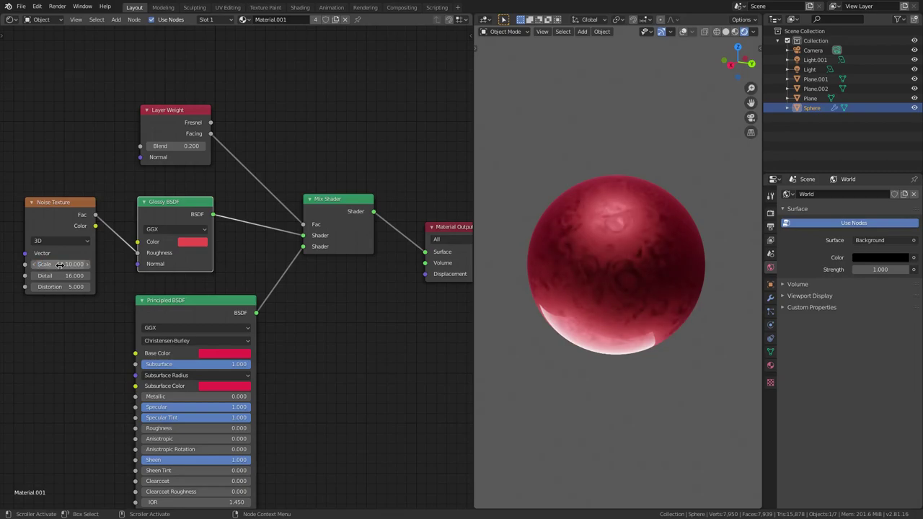
click(58, 265)
text(10.0)
key(Return)
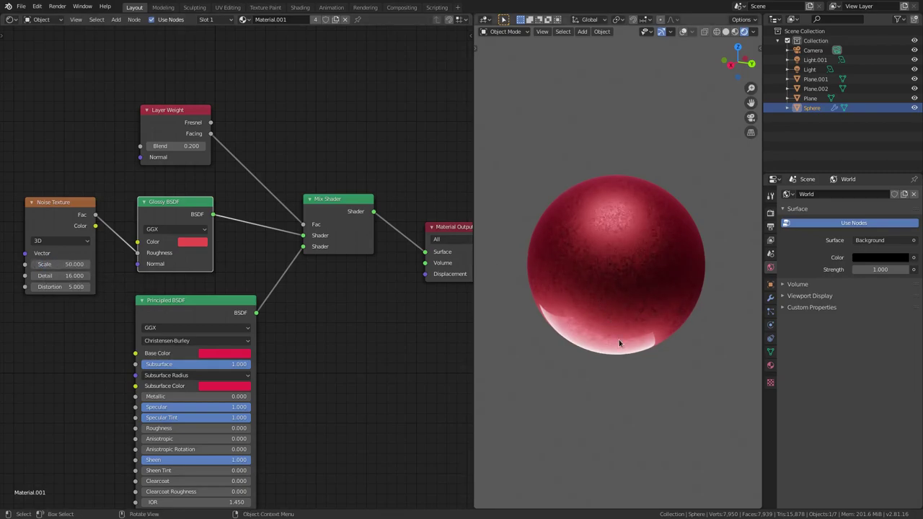
mouse_move(618, 340)
middle_down()
mouse_move(538, 342)
mouse_move(563, 365)
mouse_move(651, 373)
middle_up()
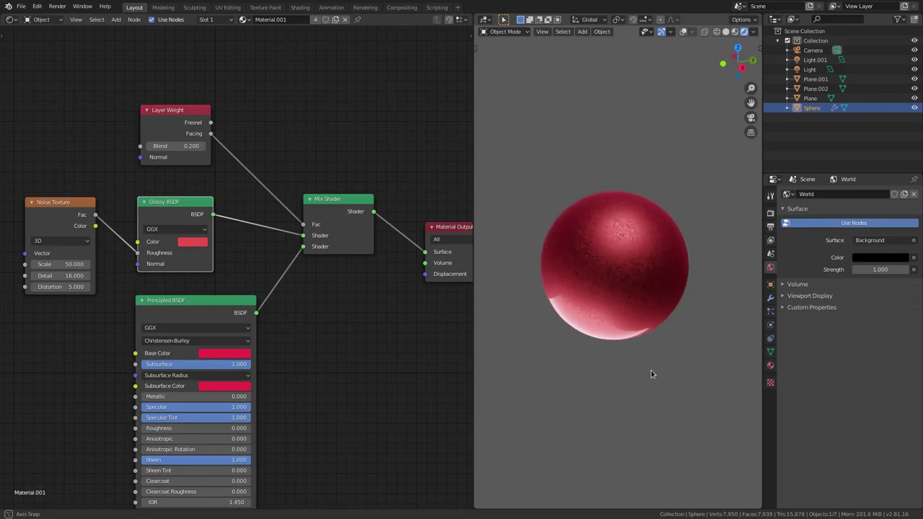